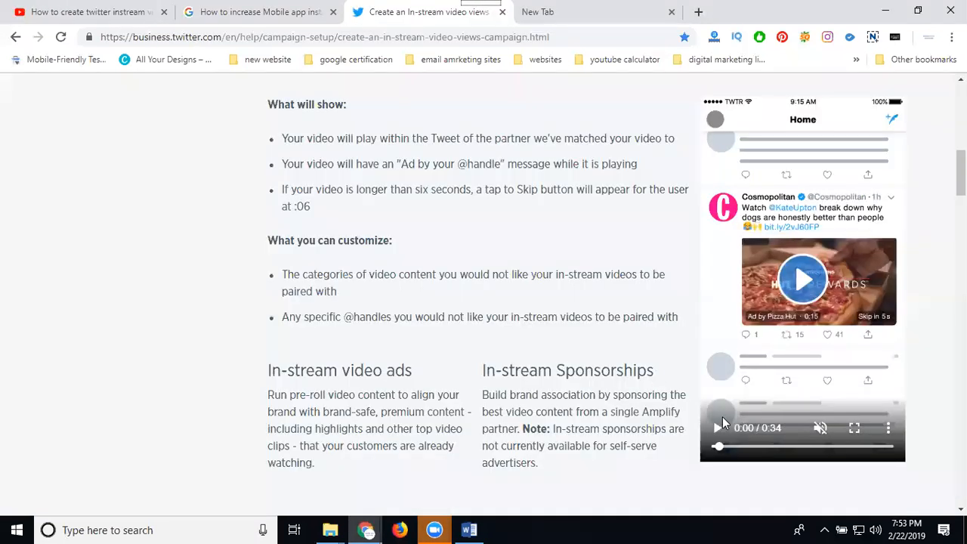
Step: Play the Pizza Hut in-stream ad example on the help page, pause it once the Skip option shows, and put the page away
left_click(714, 430)
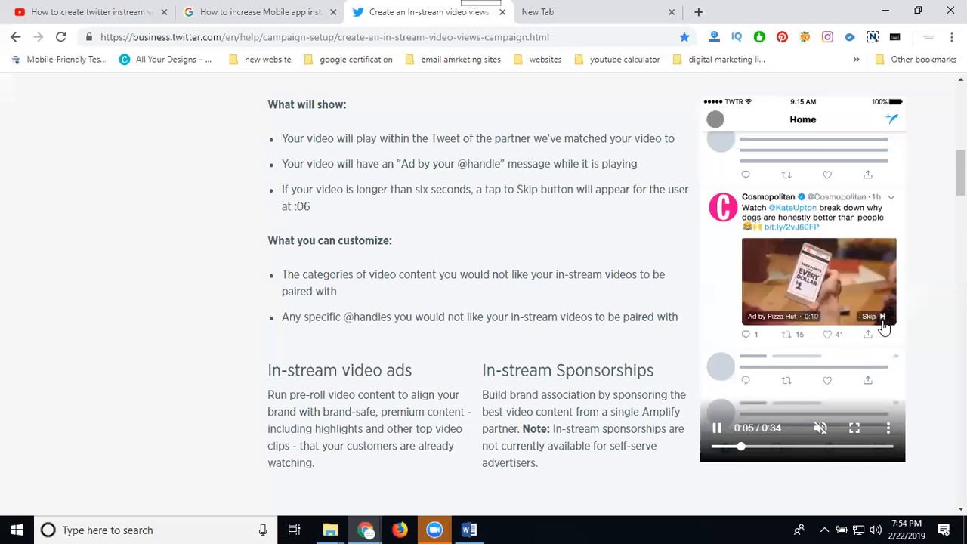
left_click(871, 322)
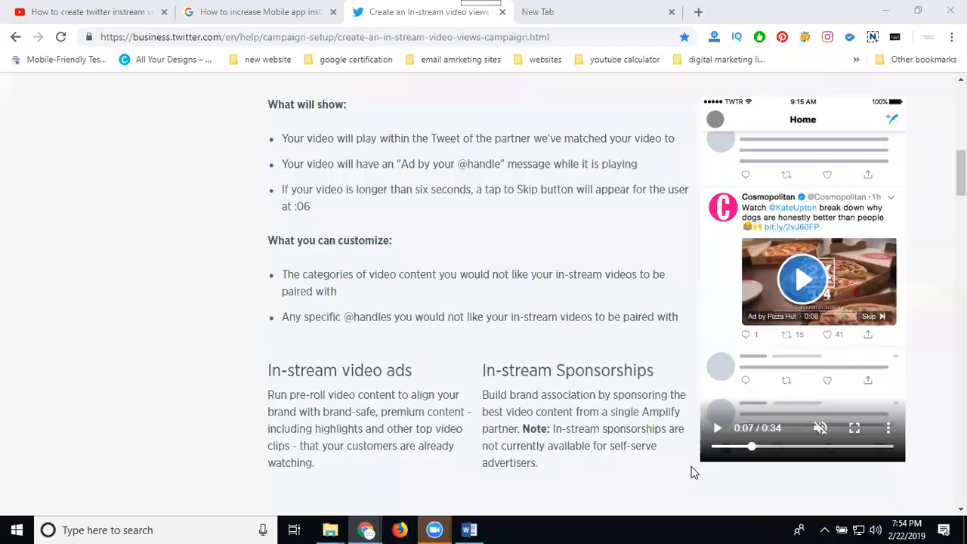
left_click(885, 11)
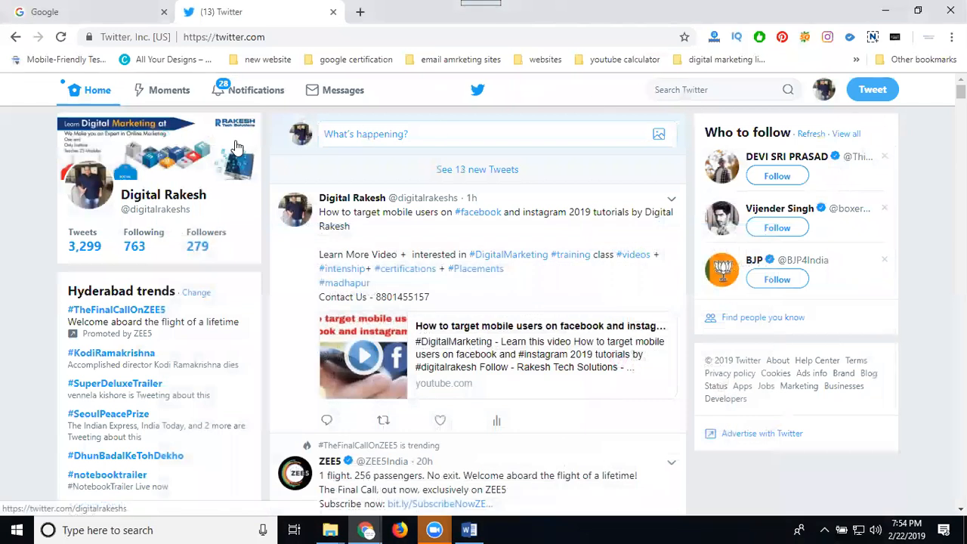
Step: Open Twitter Ads from the profile's account options in a new tab and back out of the new credit card form
left_click(828, 89)
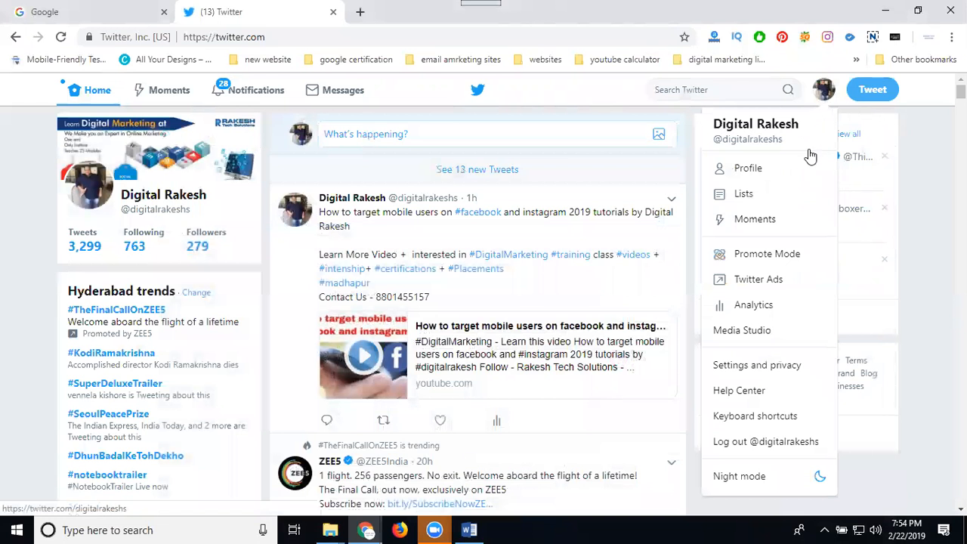
right_click(770, 281)
left_click(789, 291)
left_click(387, 23)
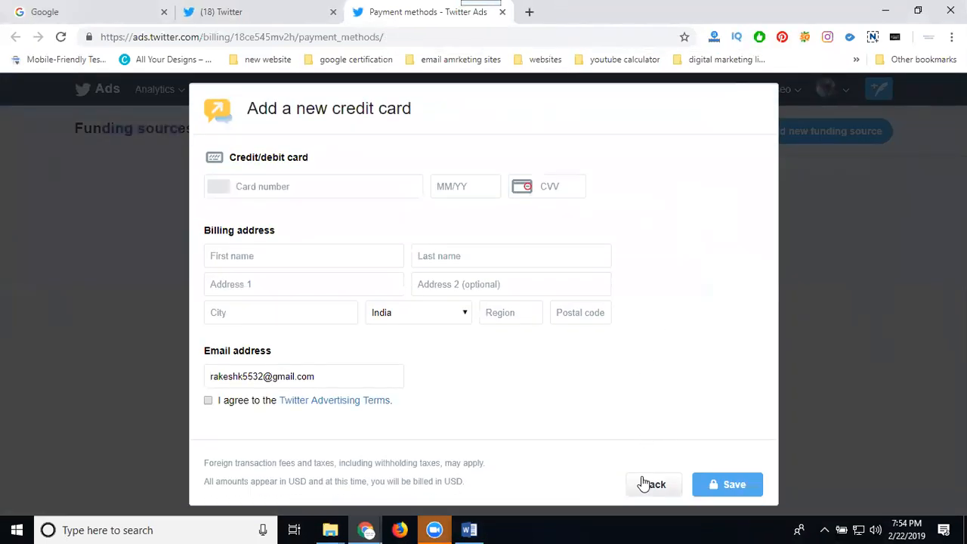
left_click(646, 485)
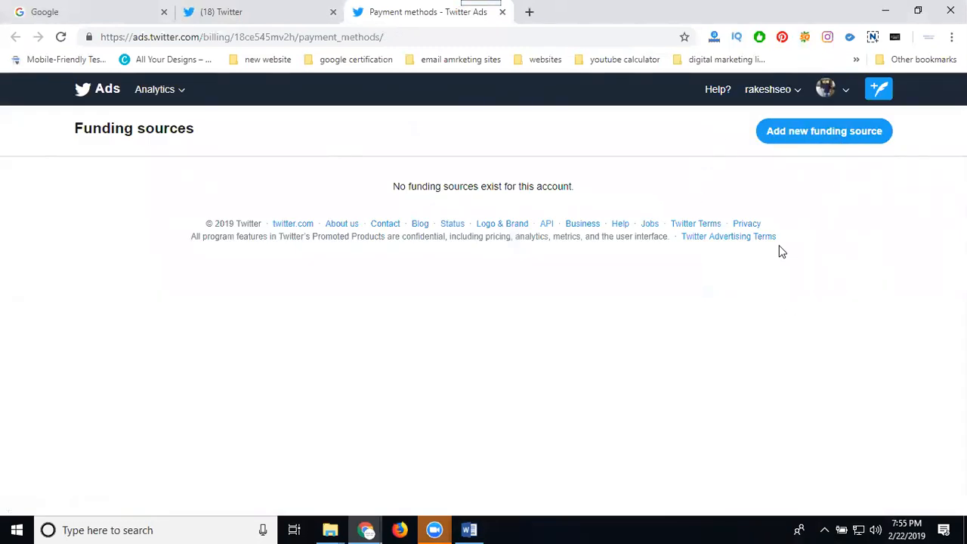
Step: Go to Ads Manager through the account's access settings and start a new campaign
left_click(846, 91)
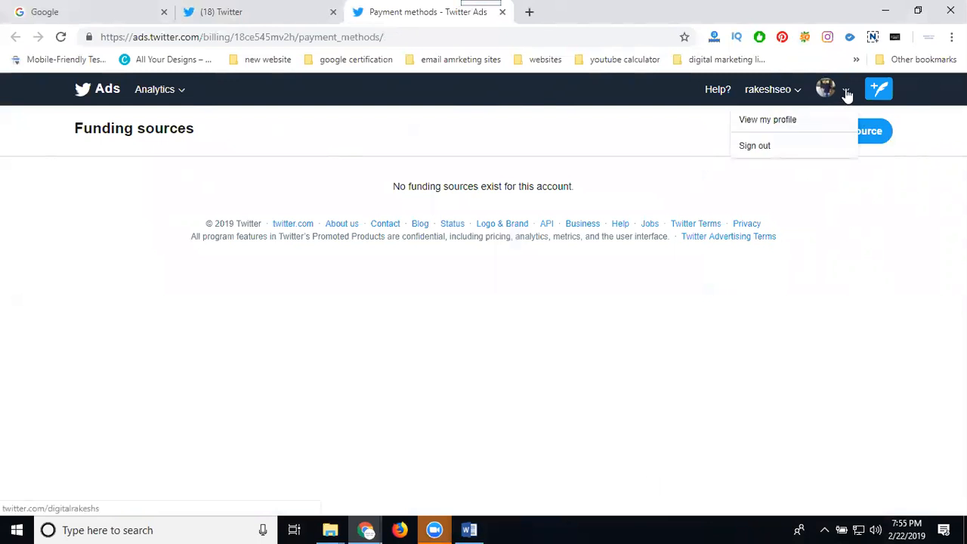
left_click(799, 91)
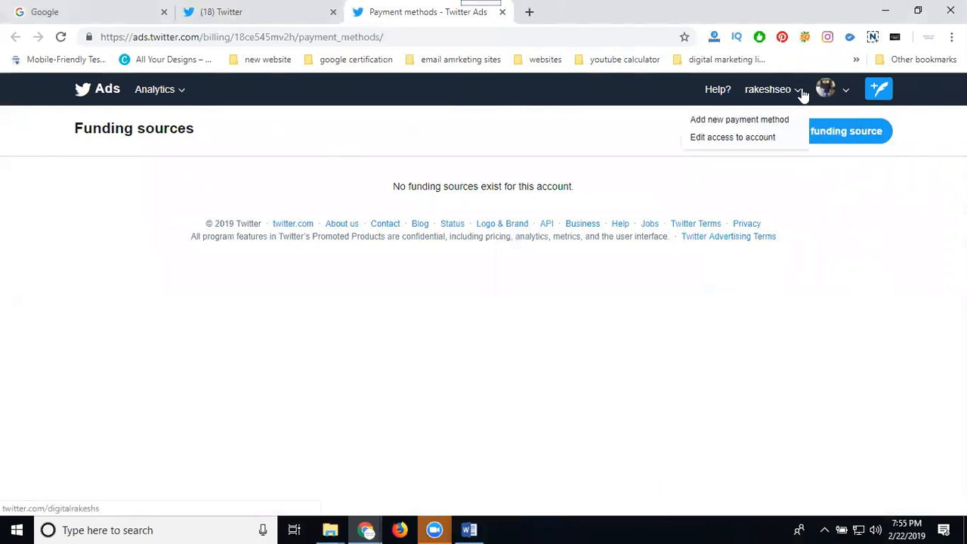
left_click(733, 138)
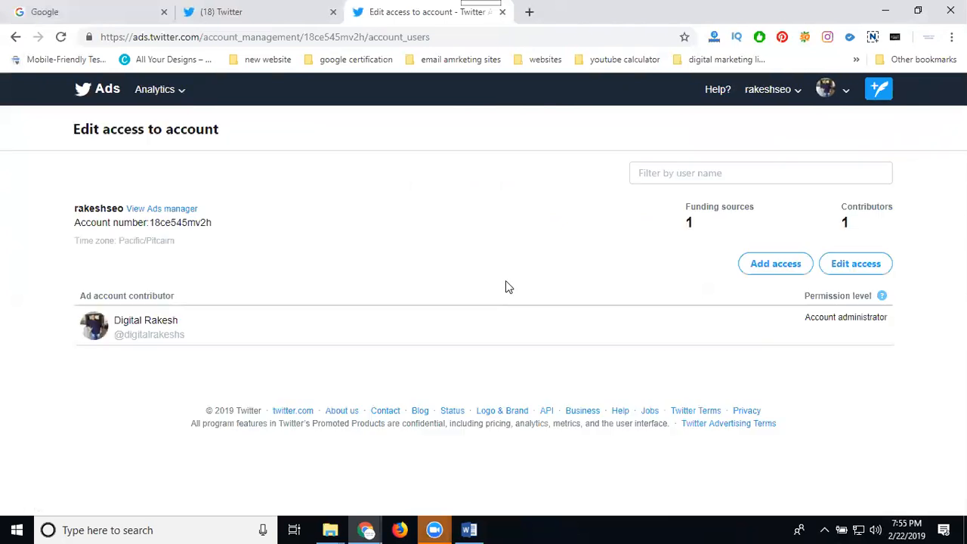
left_click(149, 214)
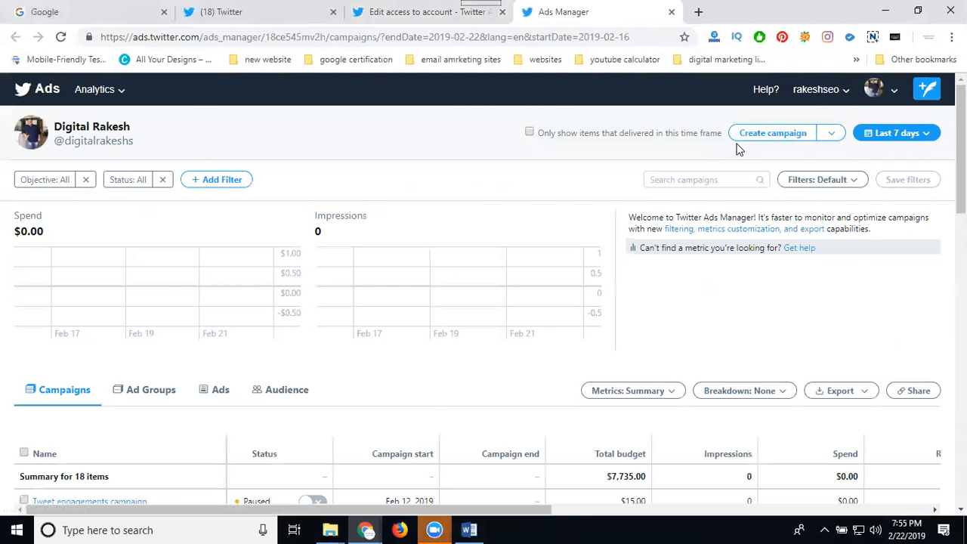
left_click(759, 139)
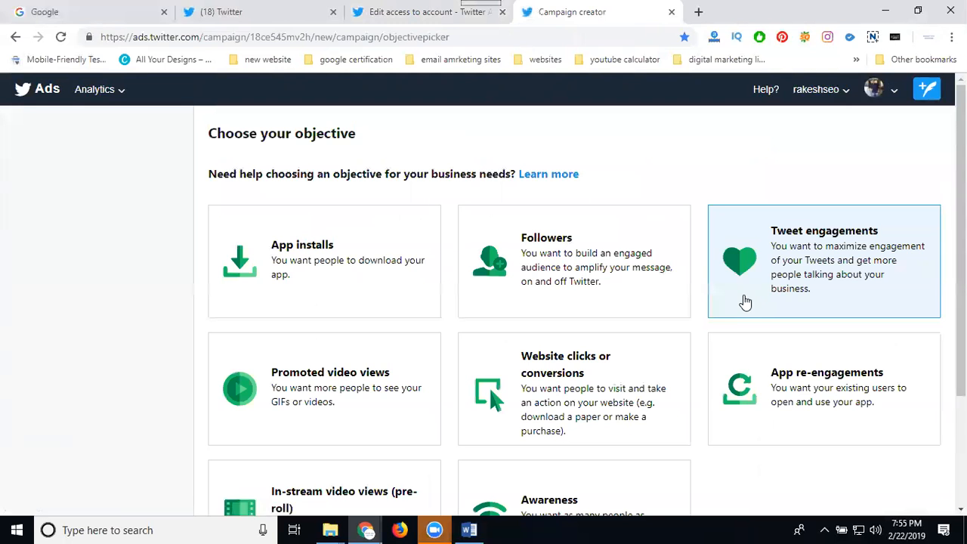
scroll(649, 312, "down", 2)
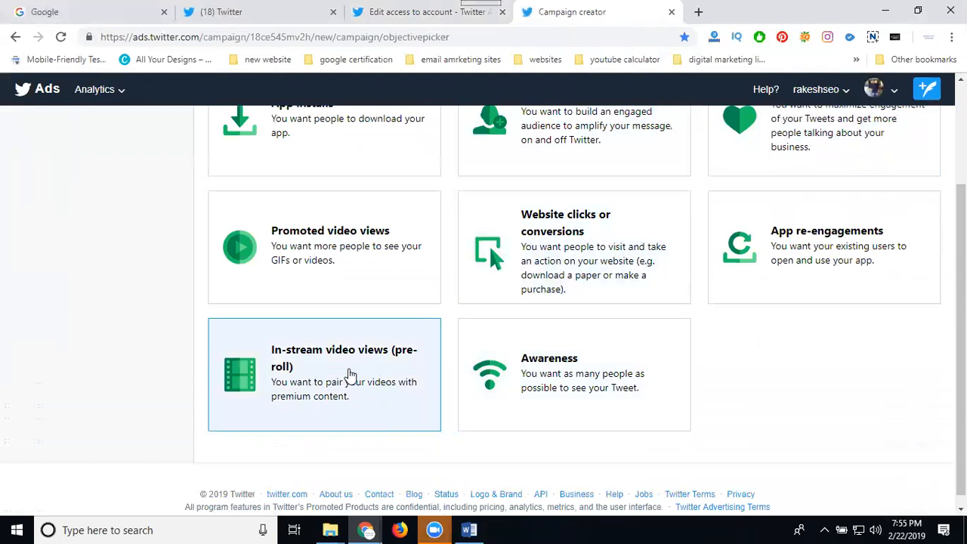
Step: Replay the in-stream video example on the help page and review its explanation of in-stream video ads
mouse_move(366, 529)
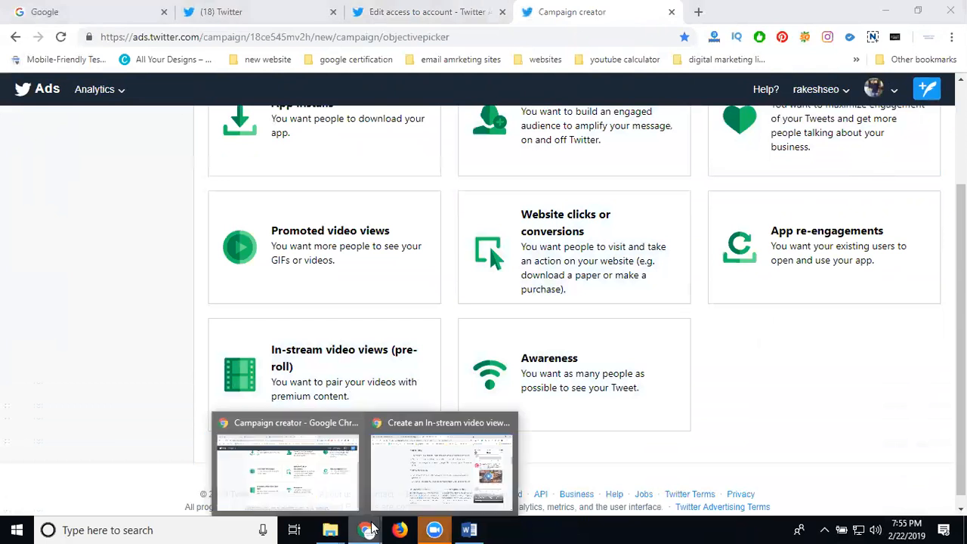
left_click(407, 483)
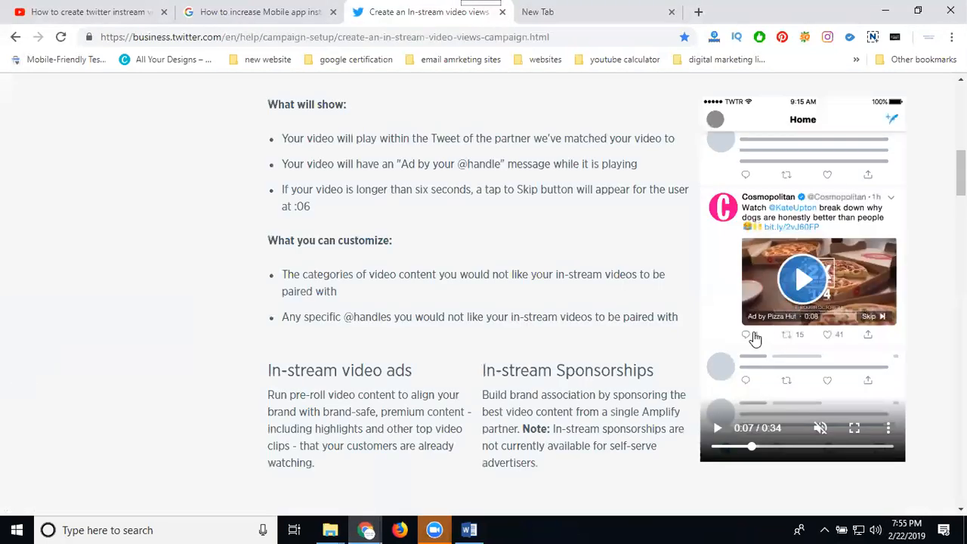
left_click(719, 424)
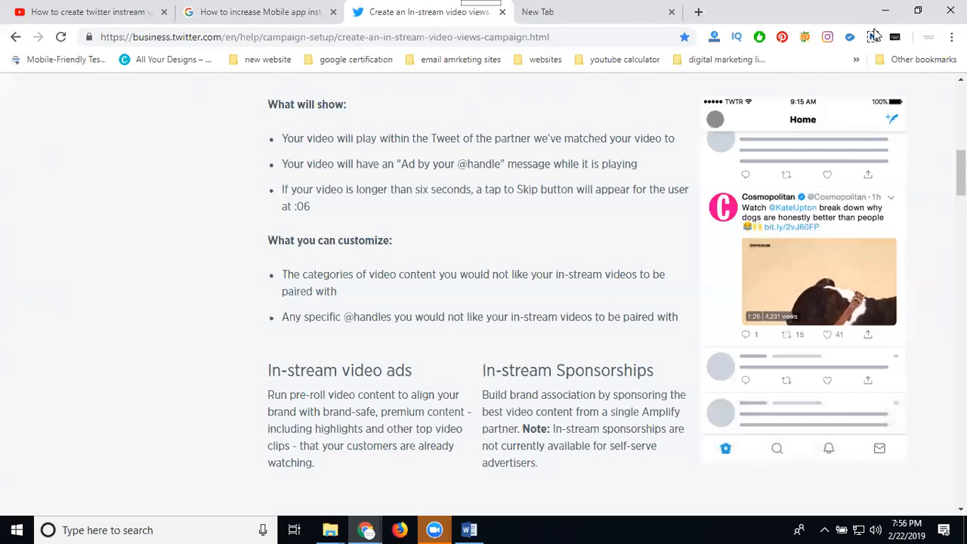
scroll(616, 294, "up", 1)
scroll(753, 272, "up", 8)
scroll(753, 272, "down", 3)
scroll(755, 274, "down", 2)
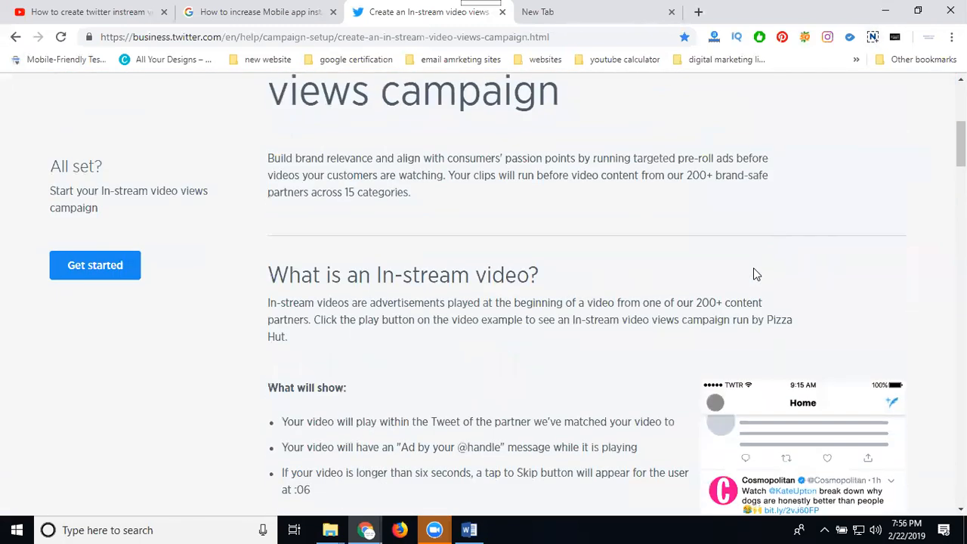
left_click(883, 11)
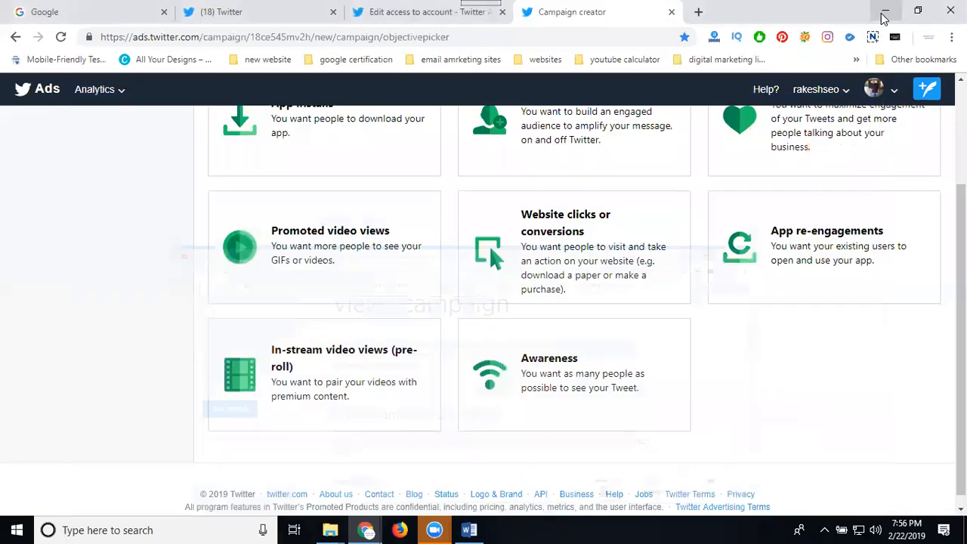
Step: Choose the In-stream video views (pre-roll) objective and give the campaign a 10.00 USD daily budget and 20.00 USD total budget
left_click(336, 355)
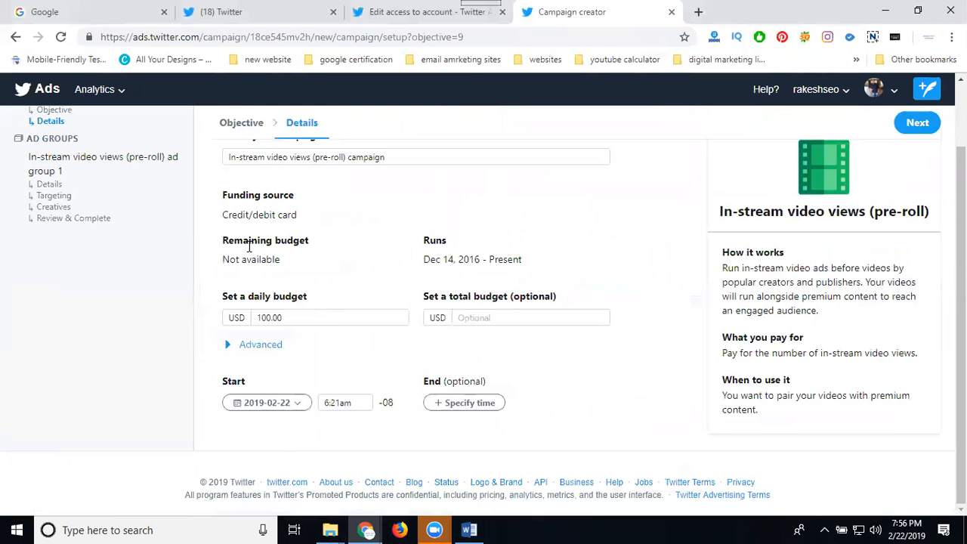
double_click(274, 316)
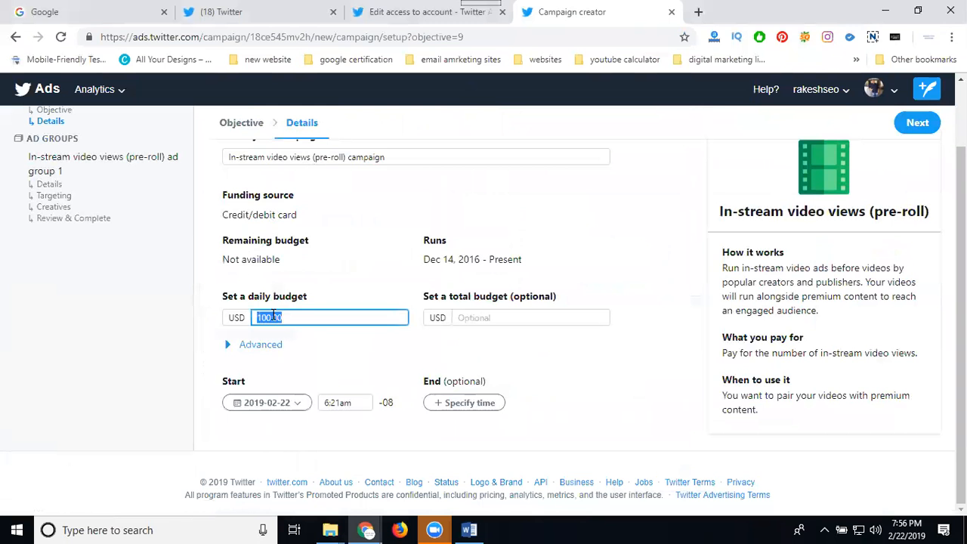
type("10.00")
left_click(519, 316)
type("20")
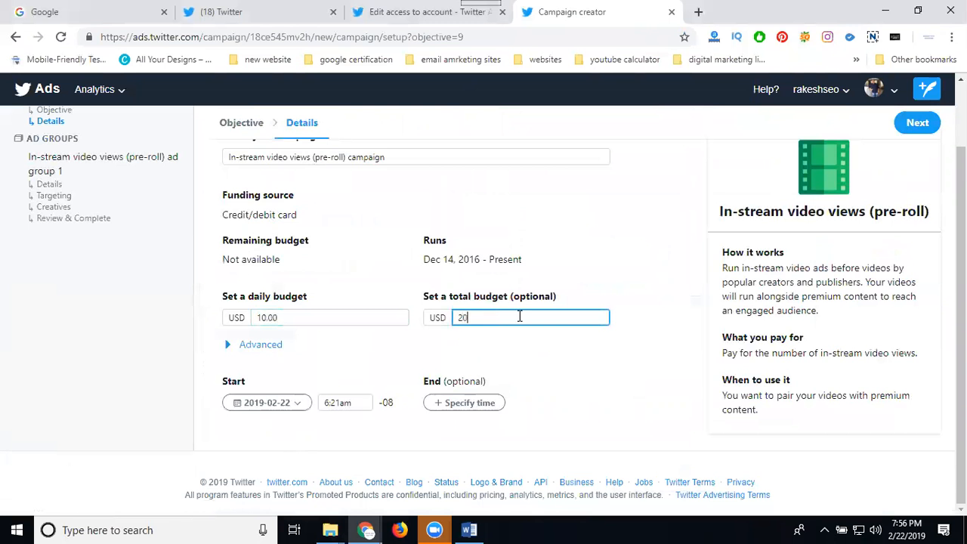
type(".00")
Step: Set the campaign's daily budget to 5.00 USD and continue to the ad group details
double_click(289, 317)
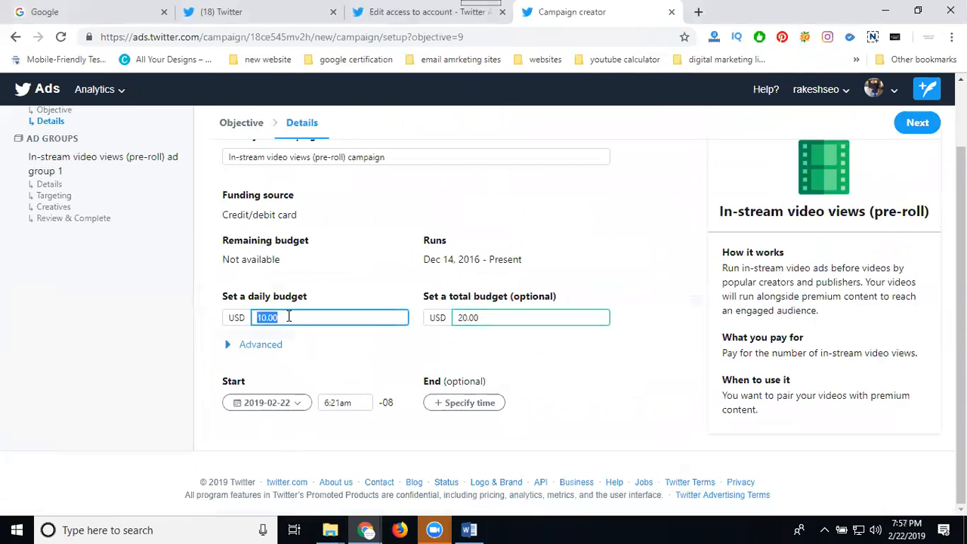
type("5.00")
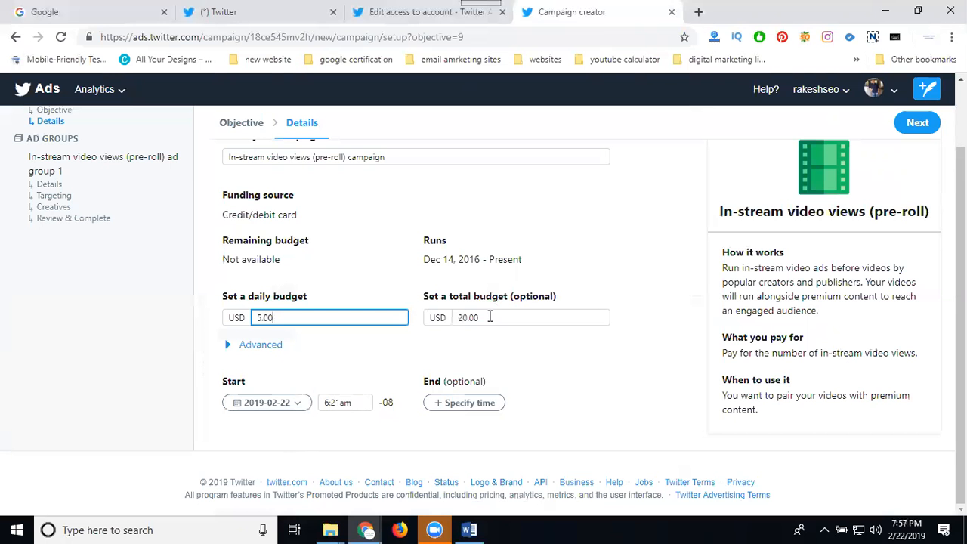
left_click(916, 125)
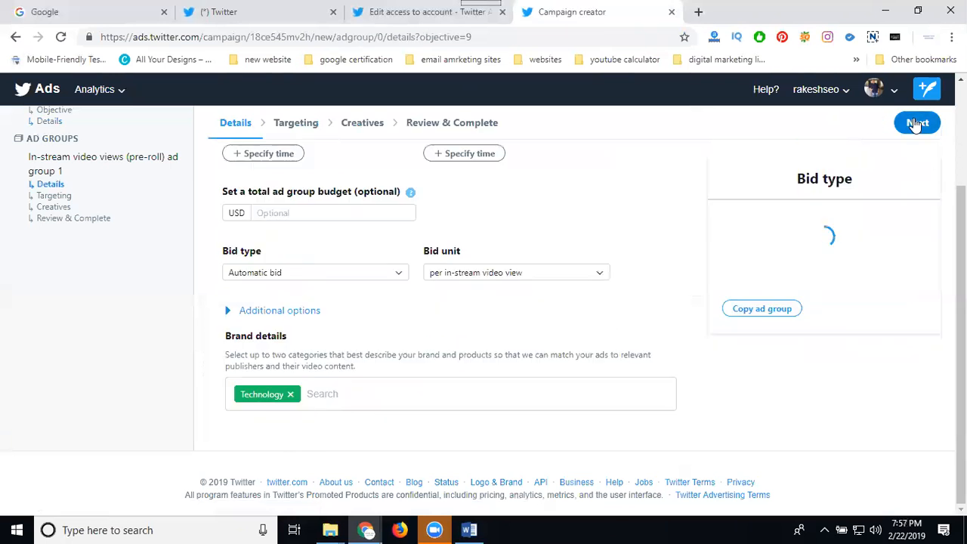
Step: Set the total ad group budget to 5.00 USD
scroll(423, 232, "up", 1)
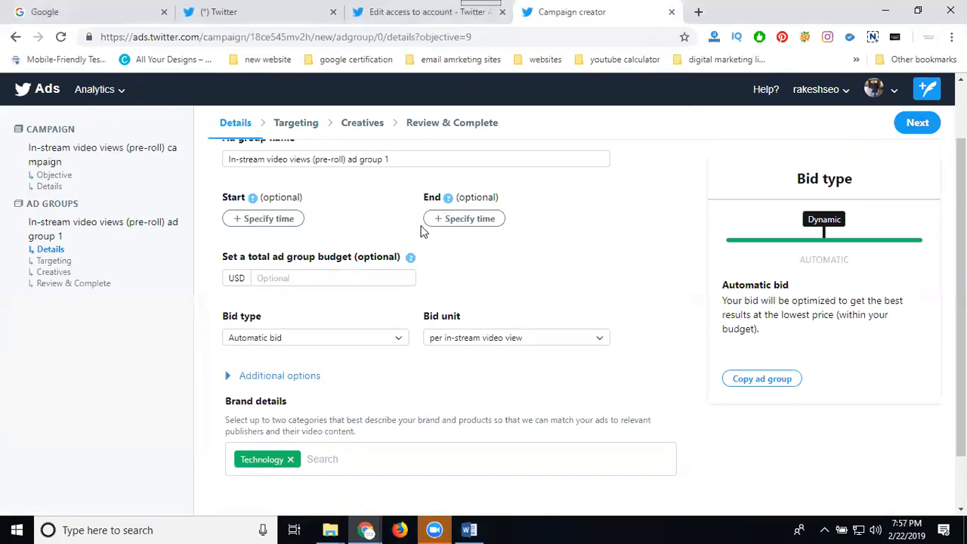
scroll(423, 232, "up", 1)
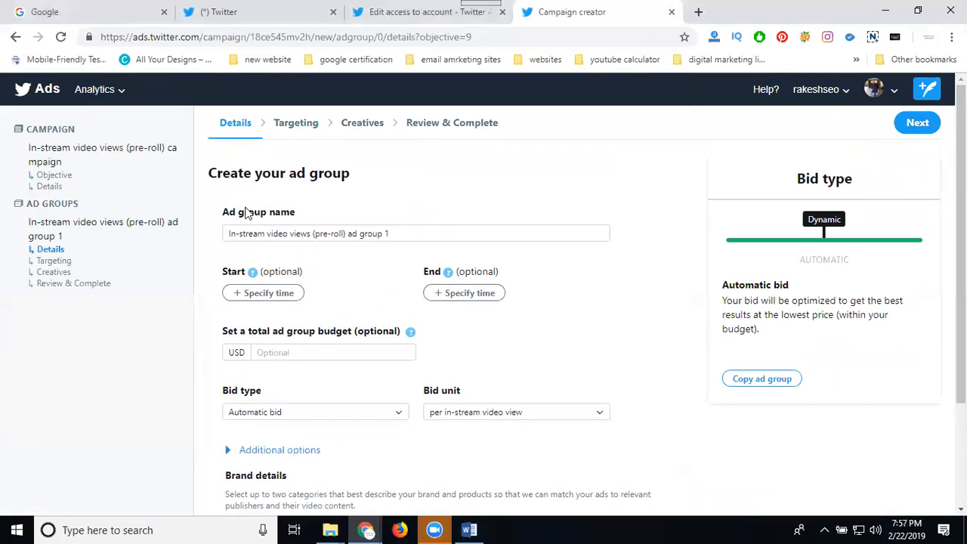
scroll(245, 214, "down", 2)
left_click(271, 213)
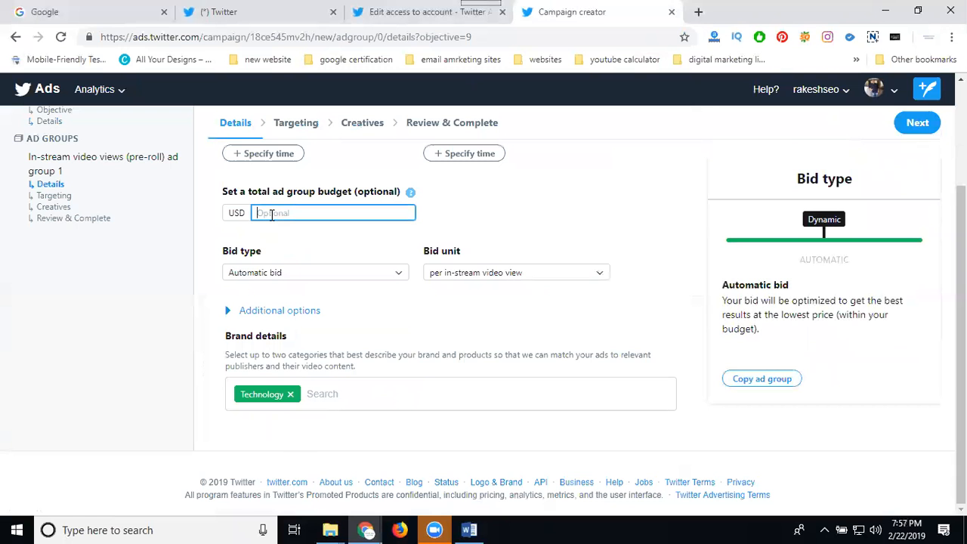
type("5.00")
Step: Try Maximum bid as the ad group's bid type, and return it to Automatic bid
left_click(277, 281)
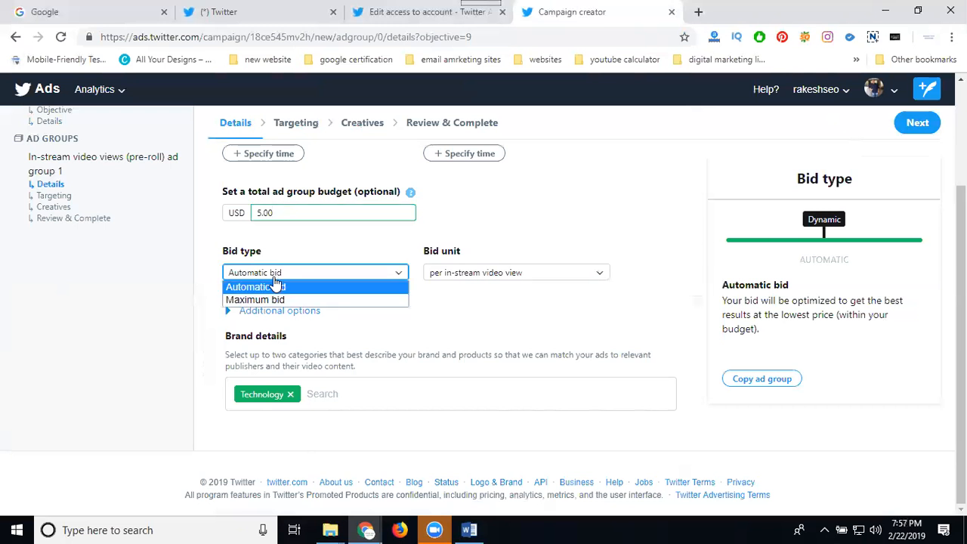
left_click(286, 299)
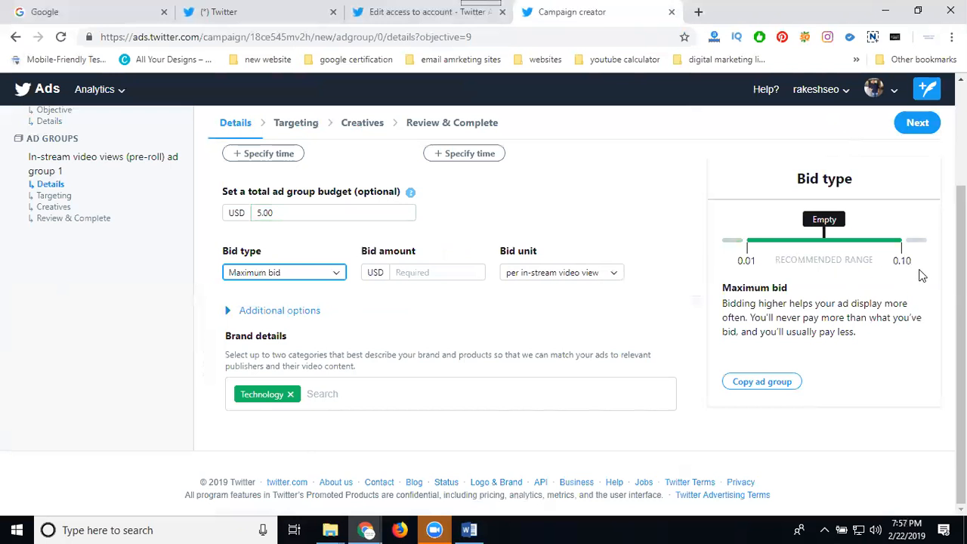
left_click(276, 274)
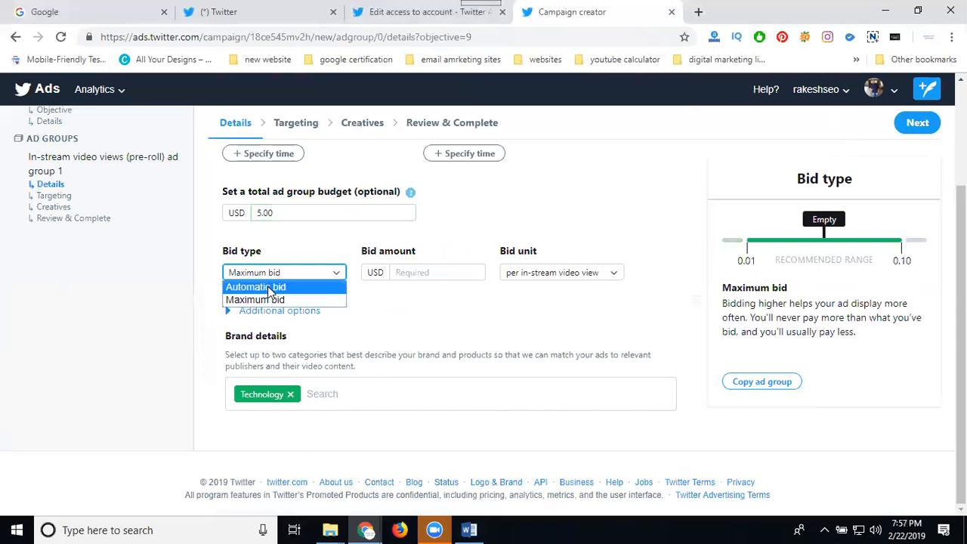
left_click(257, 287)
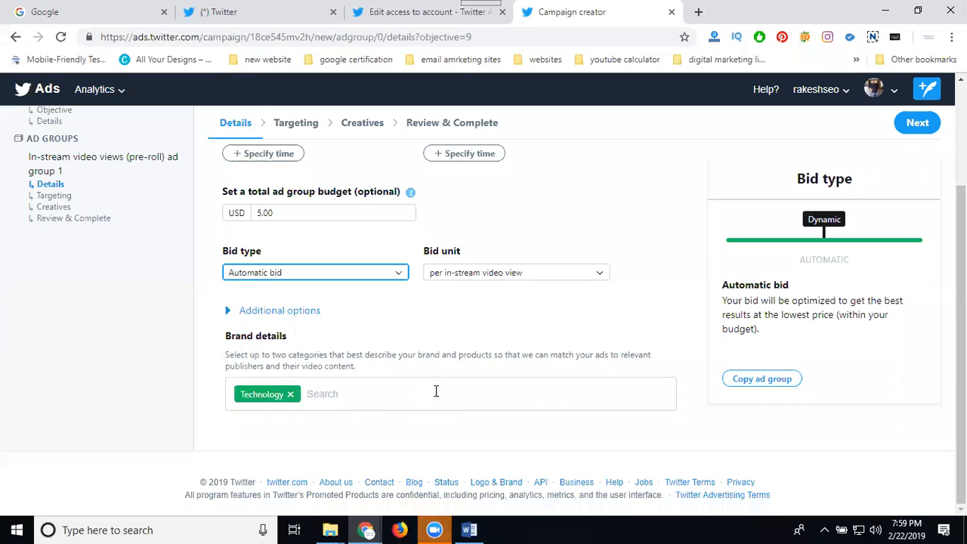
Step: Add a start time and an end time to the ad group, and remove both again
scroll(452, 388, "up", 2)
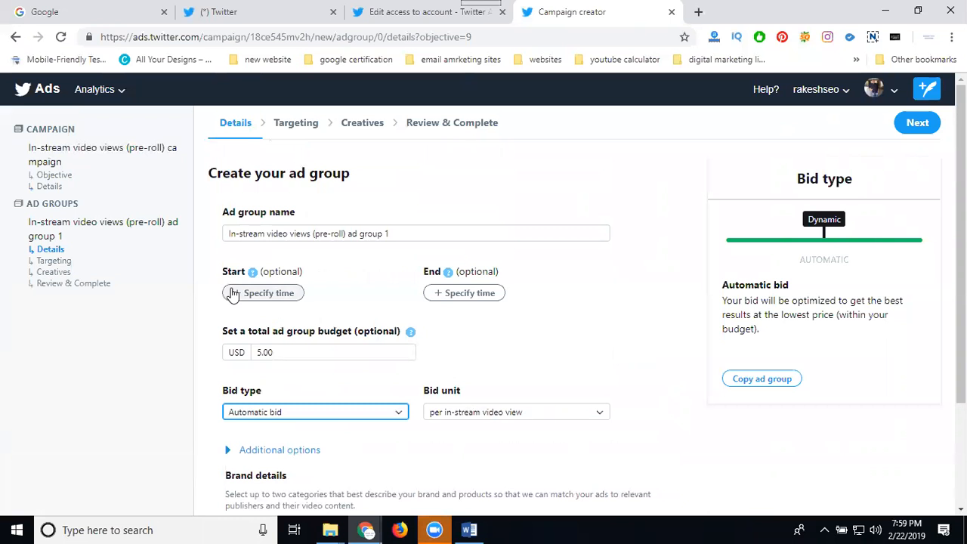
left_click(281, 298)
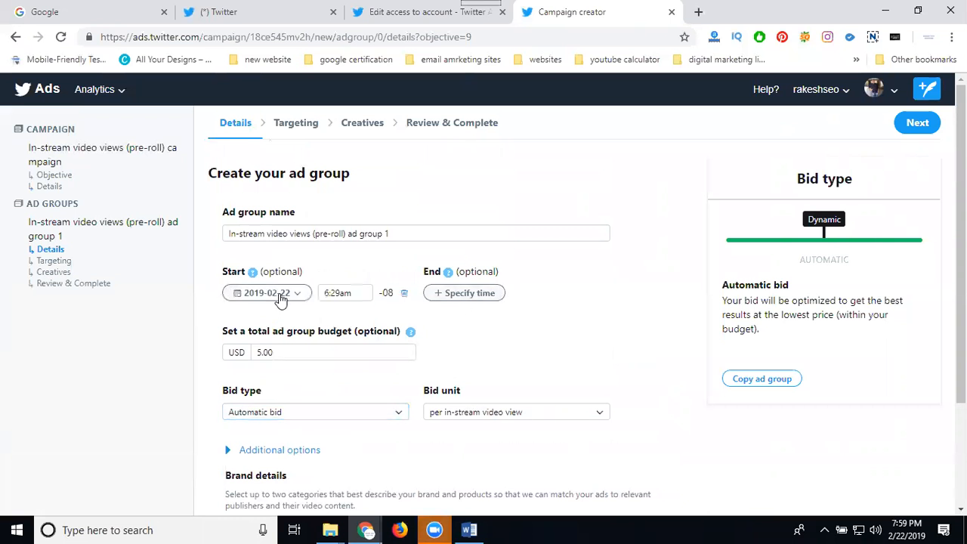
left_click(449, 306)
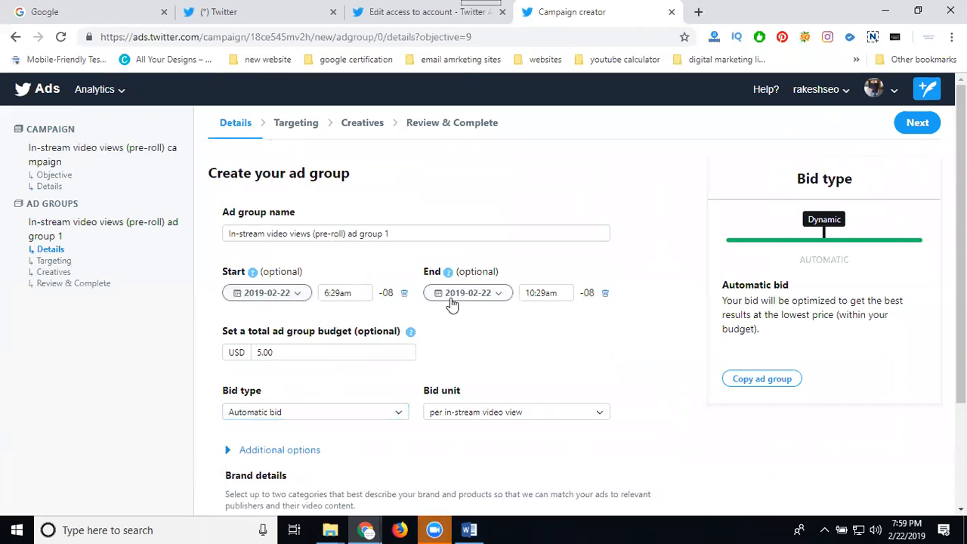
left_click(604, 293)
left_click(403, 293)
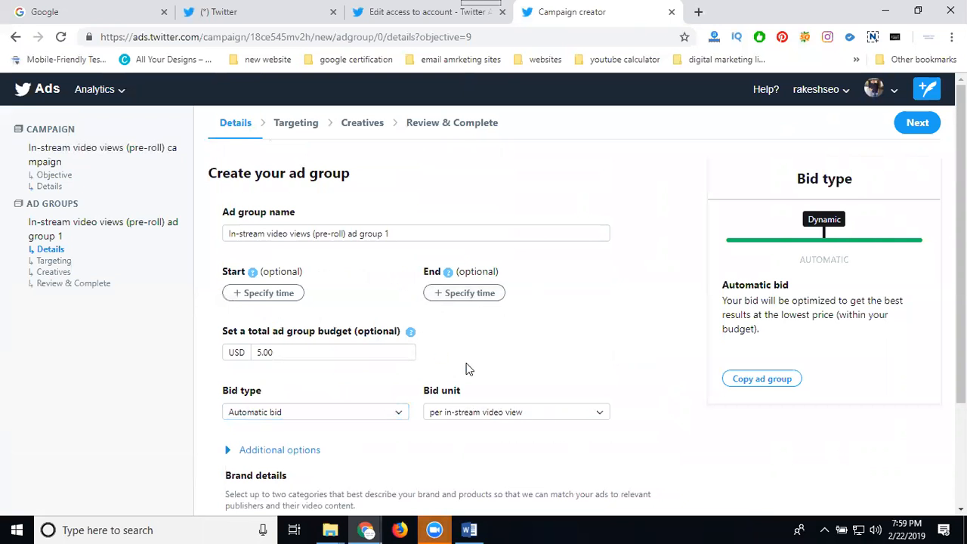
Step: Accept the ad group details with the Technology brand category and continue to targeting
scroll(466, 369, "down", 2)
left_click(914, 124)
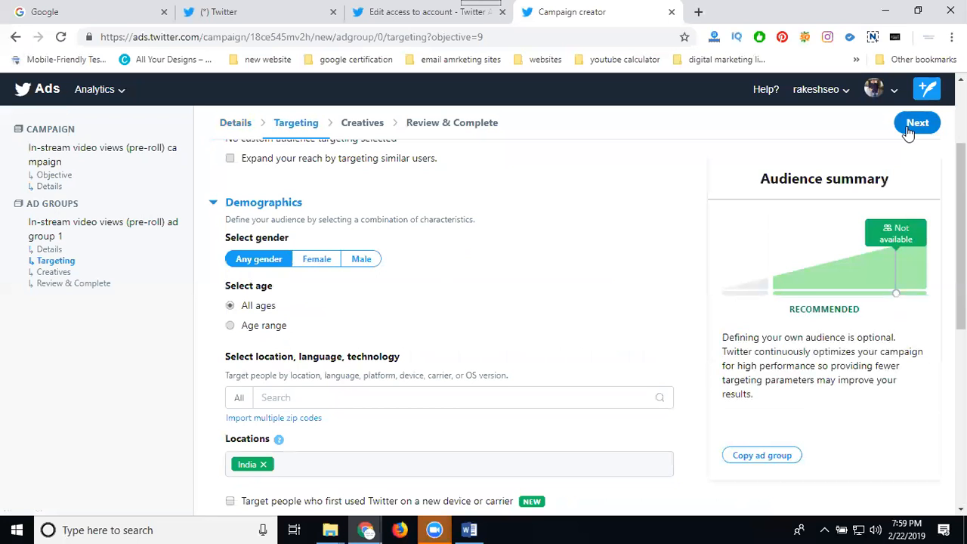
Step: Look through the custom audience types offered for the ad group's targeting without adding one
scroll(649, 279, "up", 2)
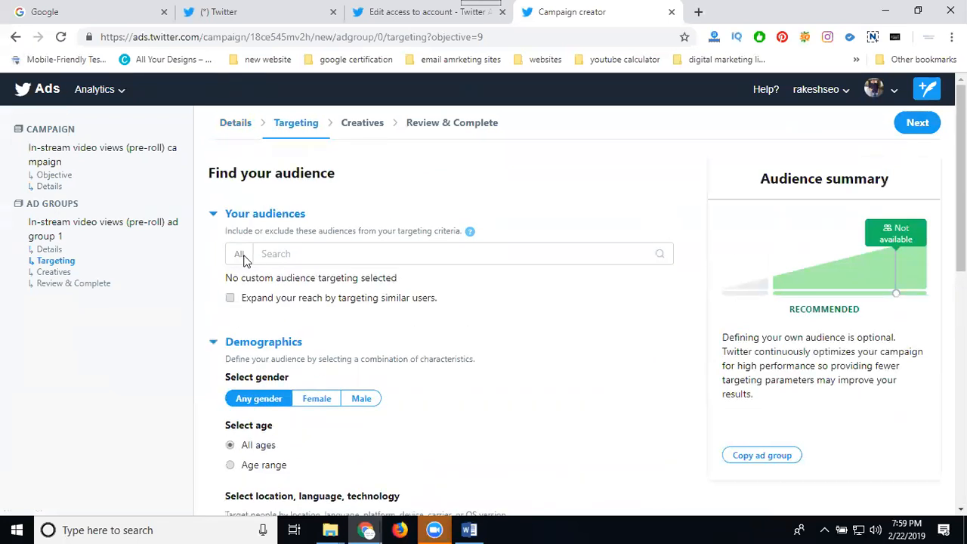
left_click(241, 256)
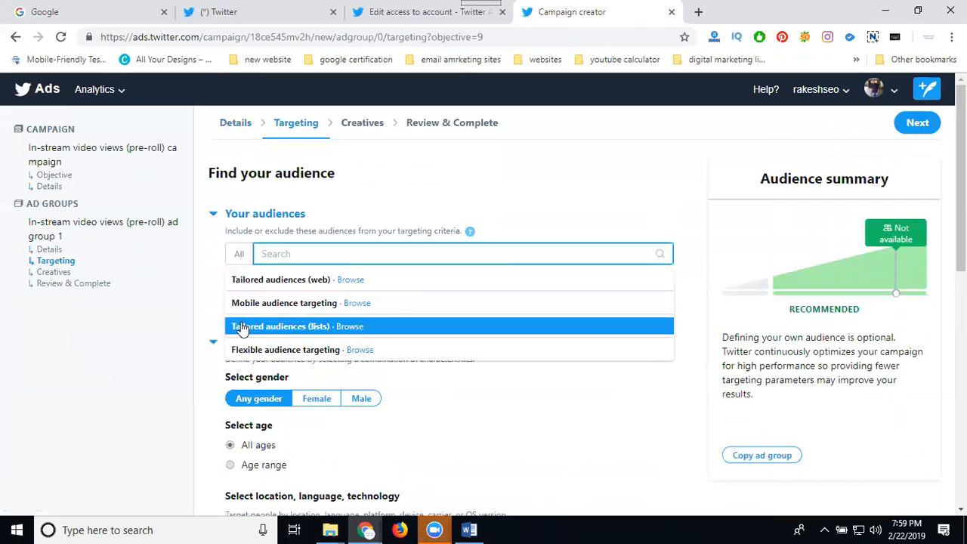
left_click(212, 296)
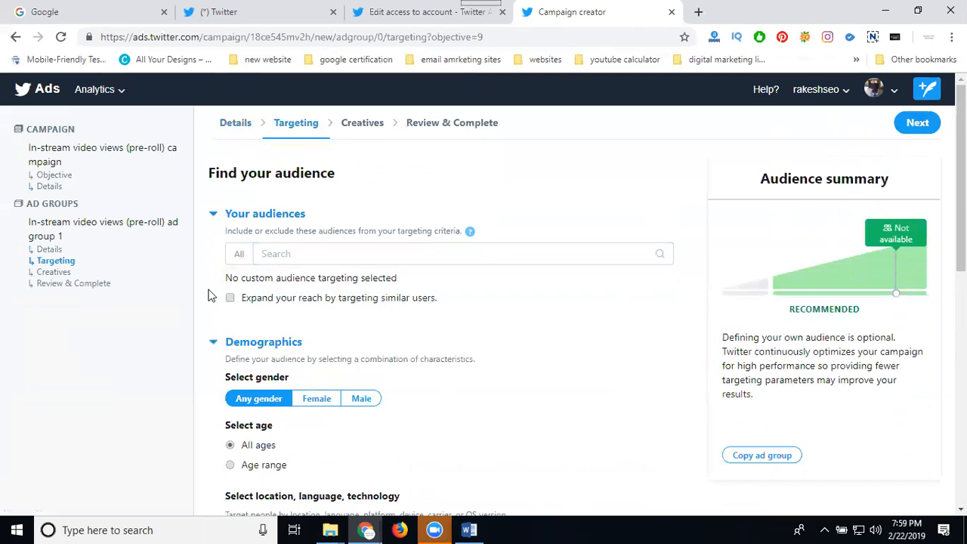
Step: Limit the audience to an age range, trying 13 to 34 and settling on 18 to 34
scroll(211, 296, "down", 2)
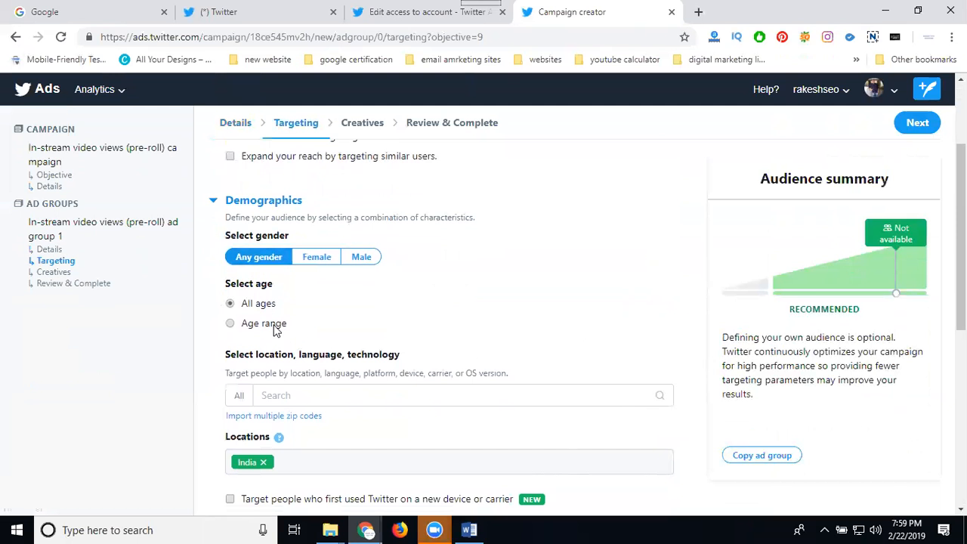
left_click(274, 325)
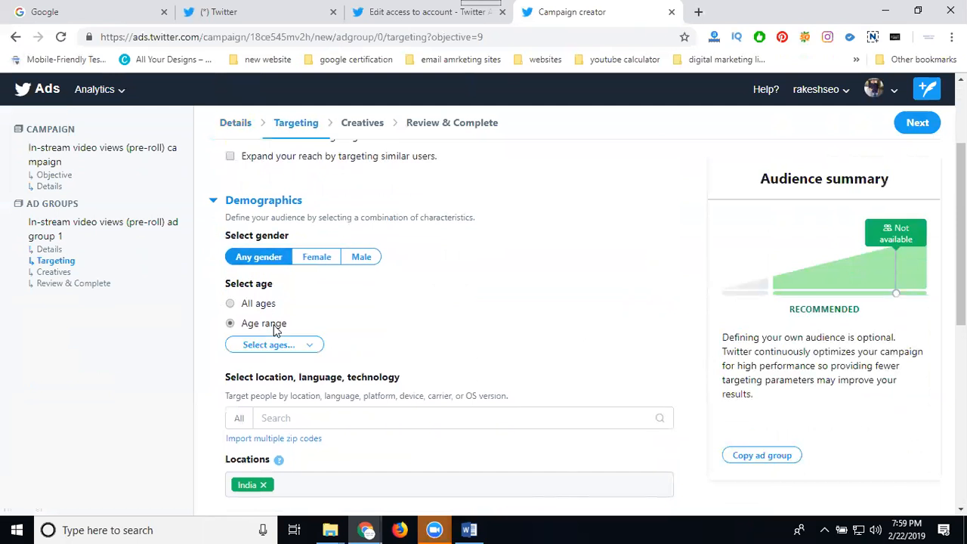
left_click(258, 345)
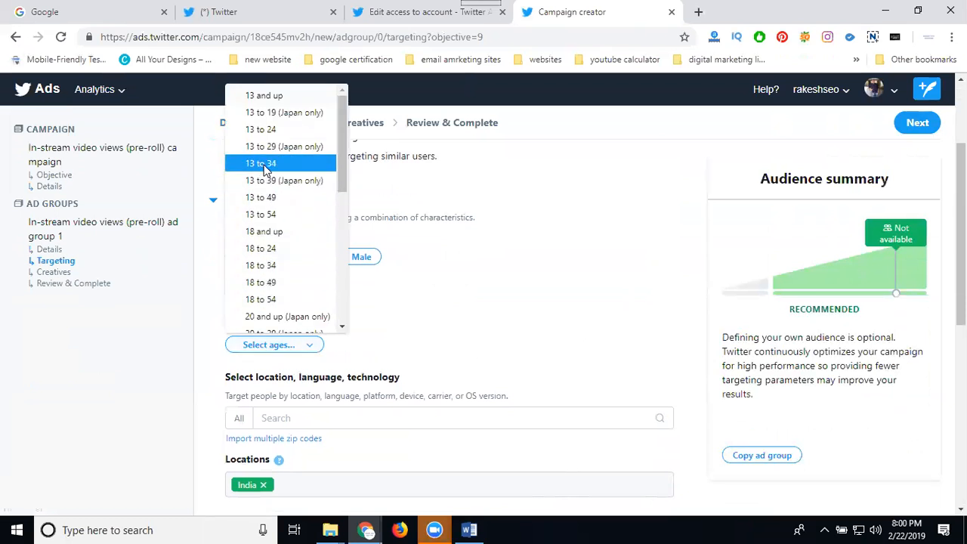
left_click(264, 166)
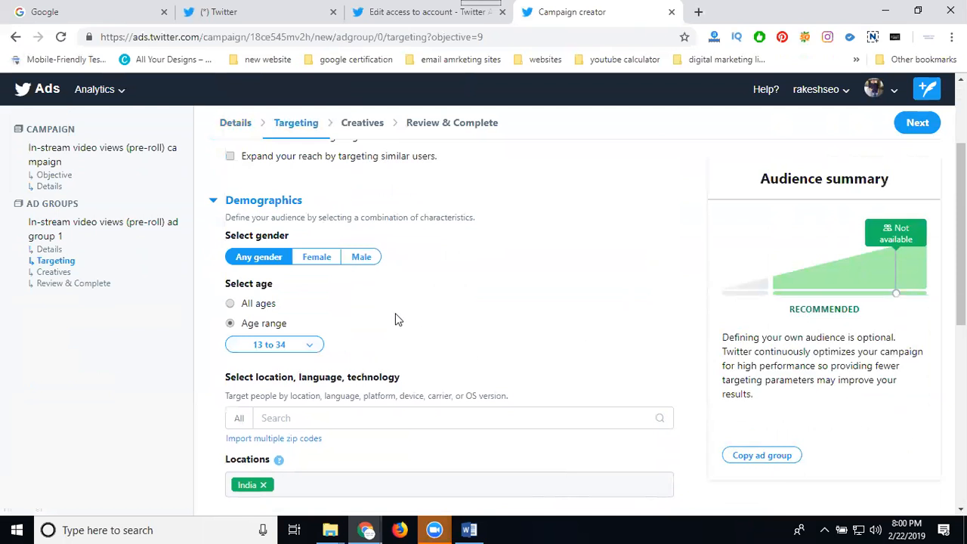
left_click(278, 345)
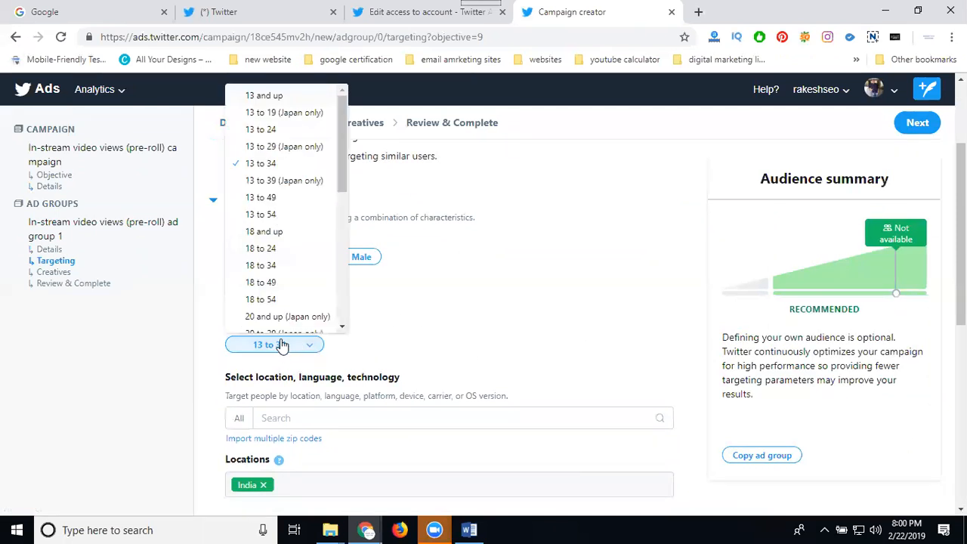
left_click(278, 265)
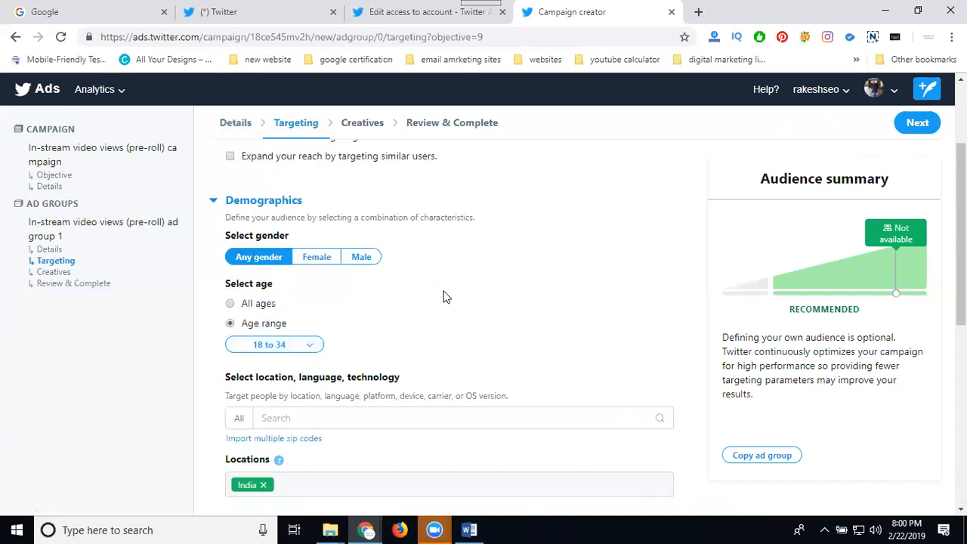
Step: Browse the location, language and technology criteria down to the mobile carriers for India, and leave the list without adding any
scroll(445, 296, "down", 3)
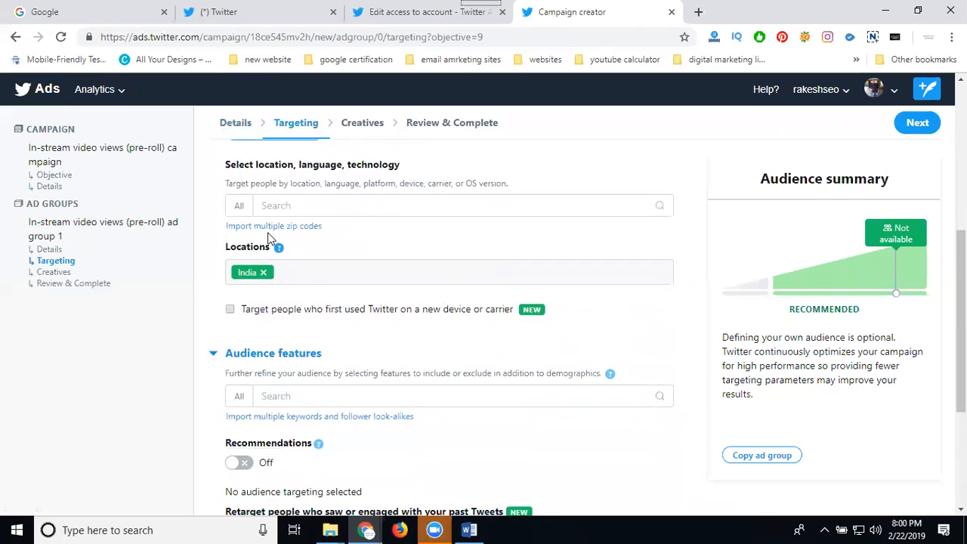
left_click(239, 207)
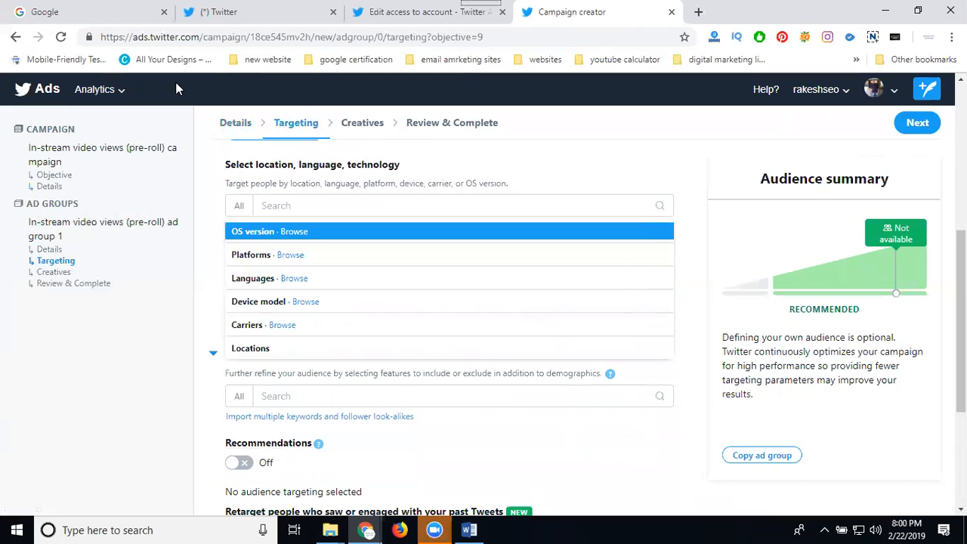
left_click(254, 333)
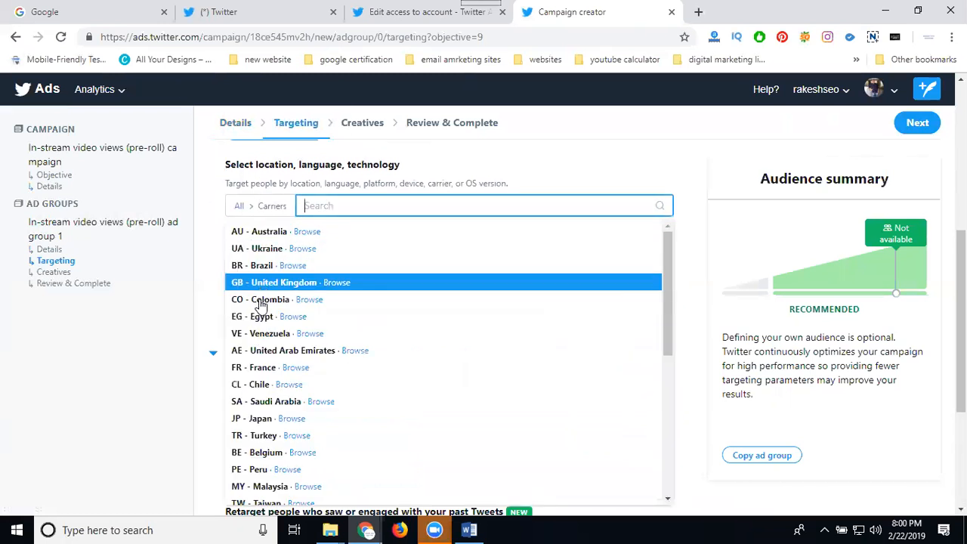
scroll(256, 399, "down", 1)
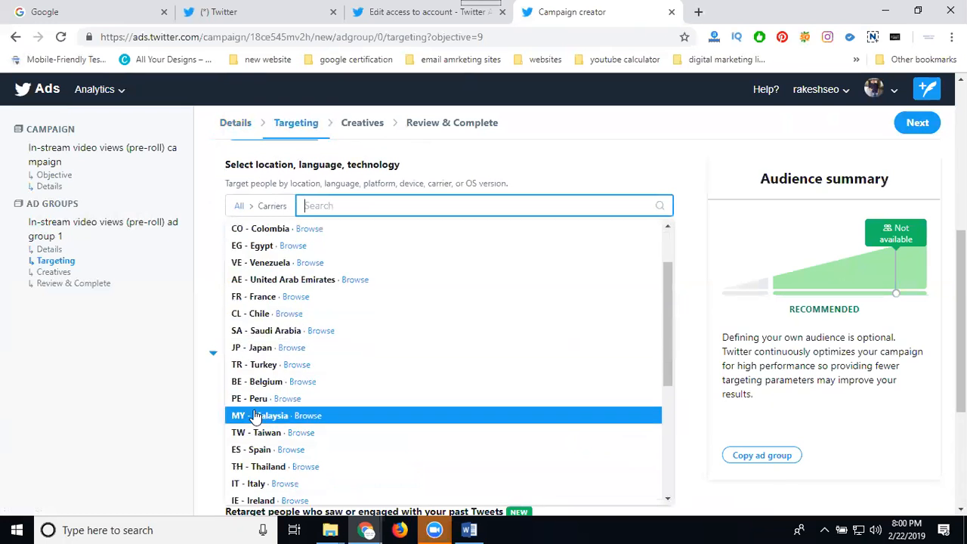
scroll(257, 416, "down", 1)
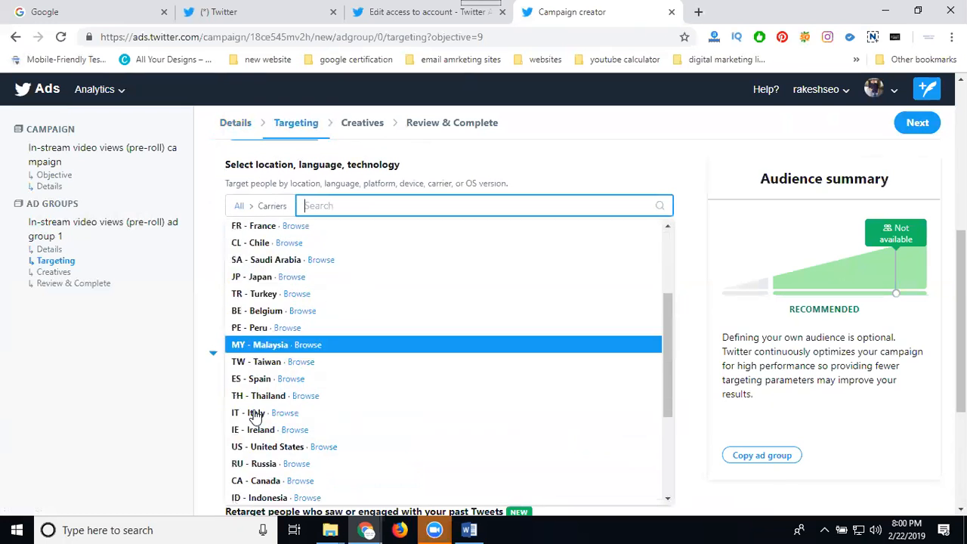
scroll(257, 416, "down", 2)
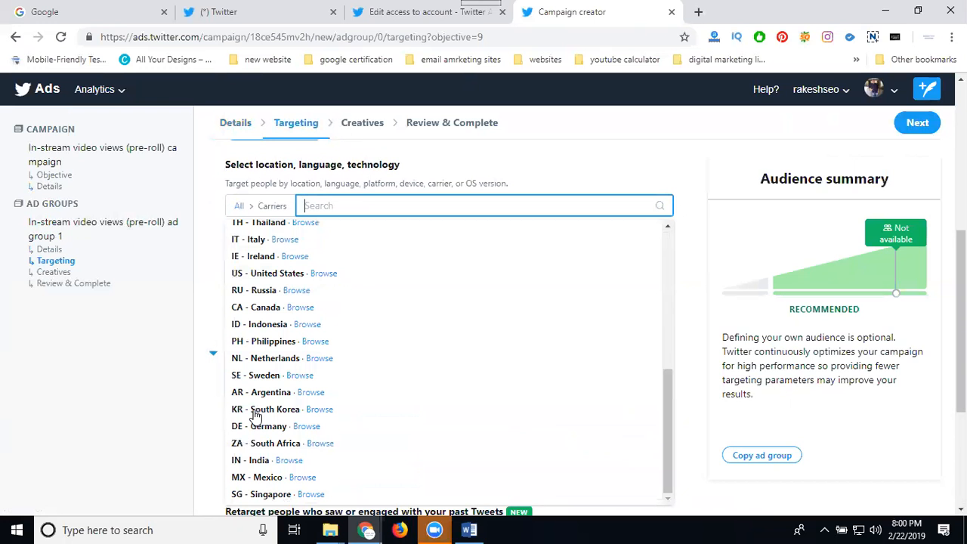
left_click(254, 460)
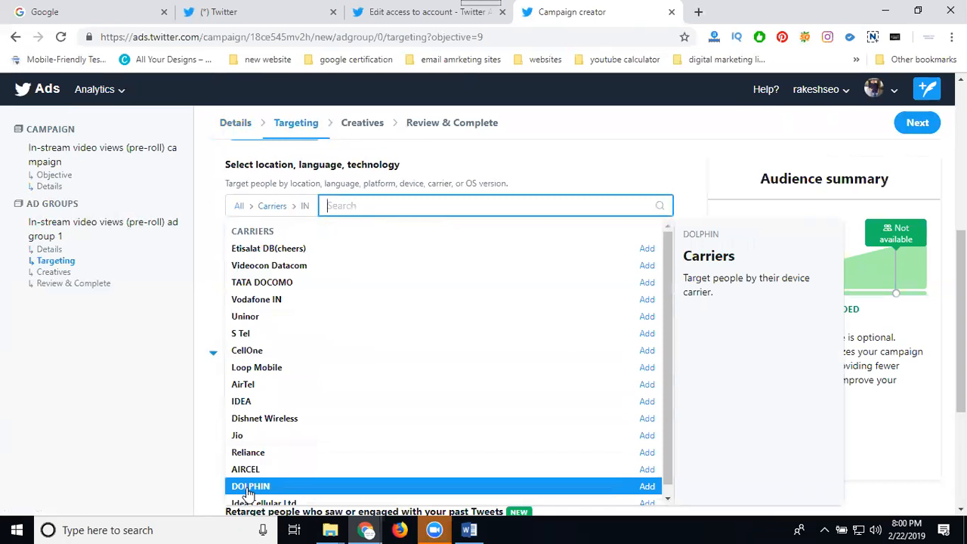
left_click(240, 206)
left_click(214, 228)
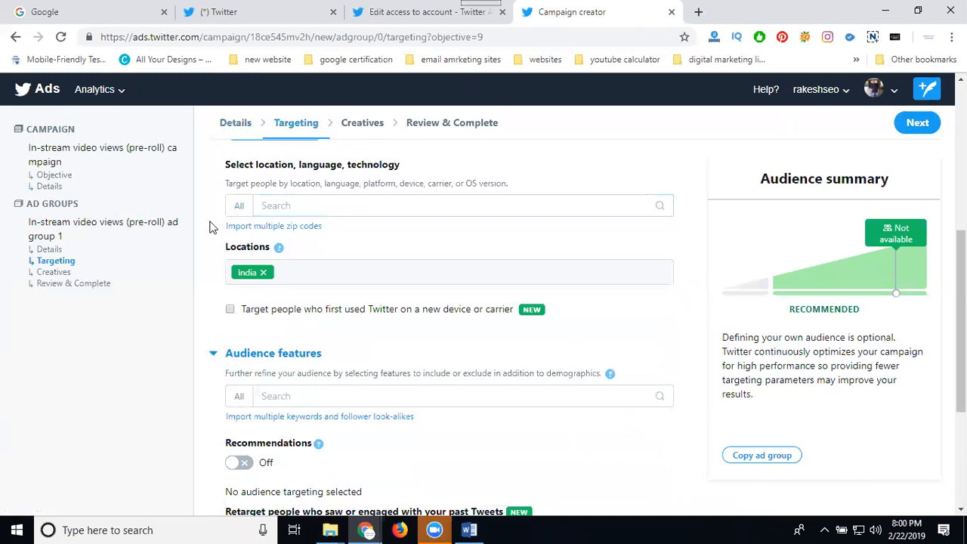
Step: Replace India with the metro area Hyderabad, IN as the targeted location
left_click(263, 273)
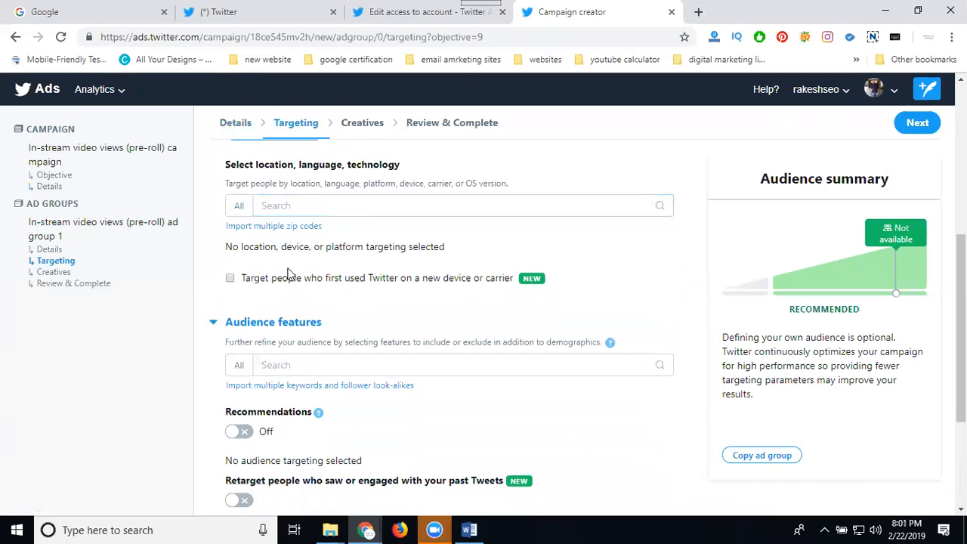
left_click(238, 206)
left_click(261, 349)
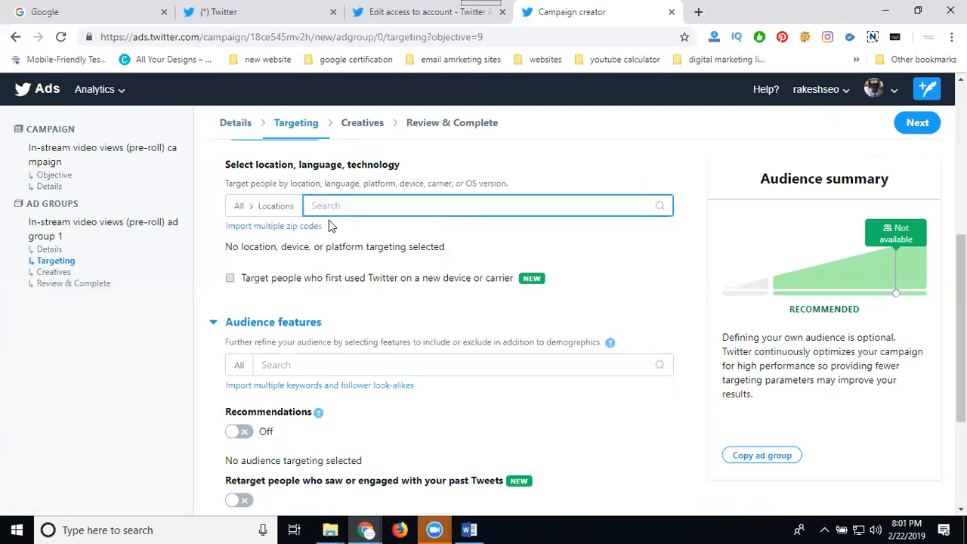
type("hyderabad")
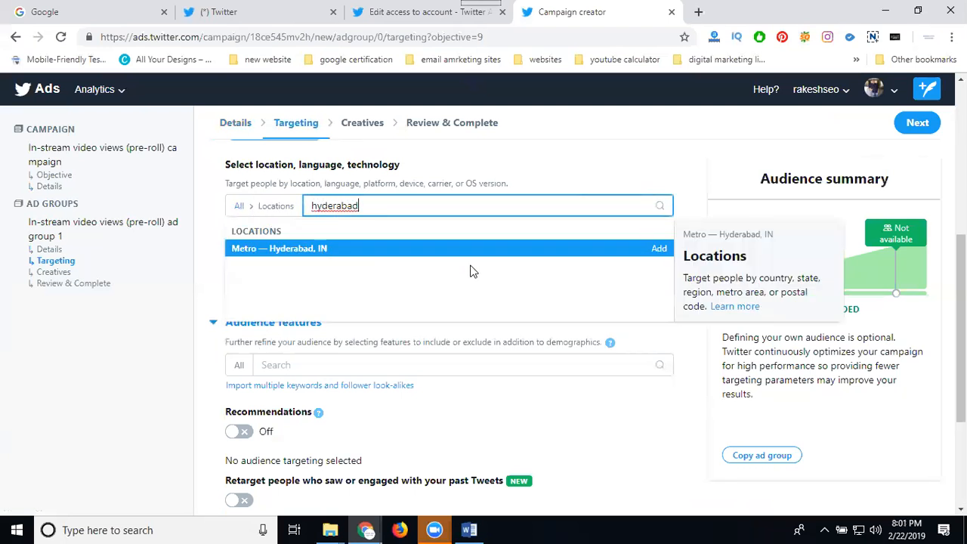
left_click(656, 255)
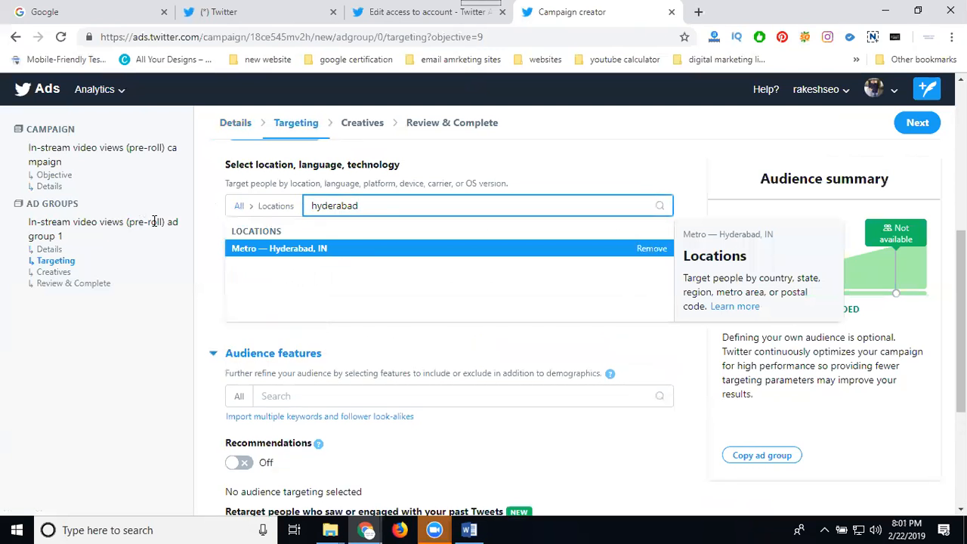
left_click(206, 240)
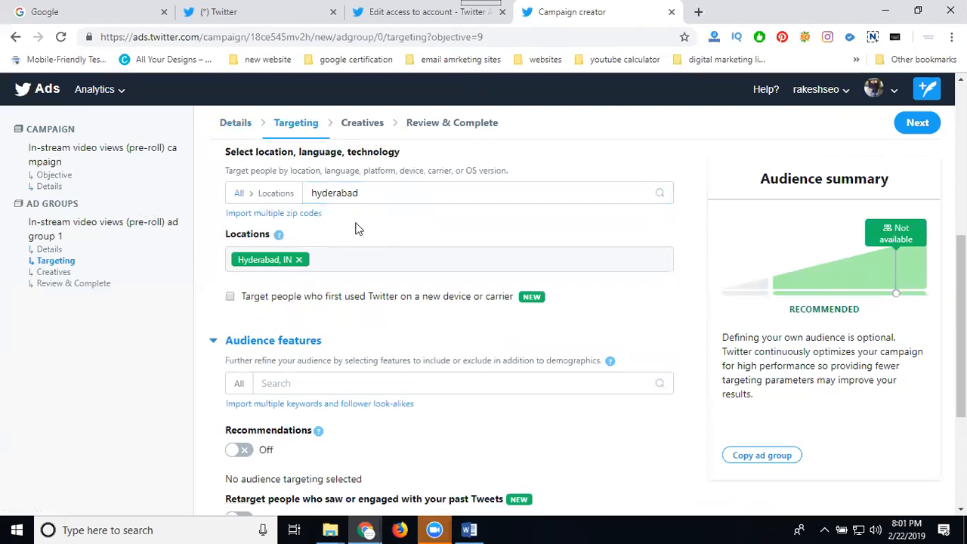
Step: Add "Digital Marketing" as a targeting keyword under the audience features
scroll(231, 225, "down", 3)
left_click(238, 186)
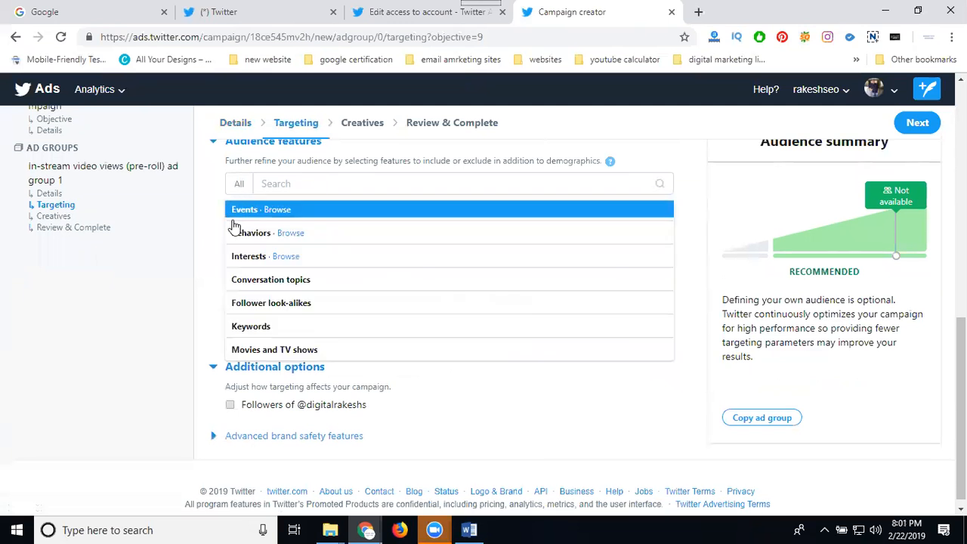
left_click(241, 325)
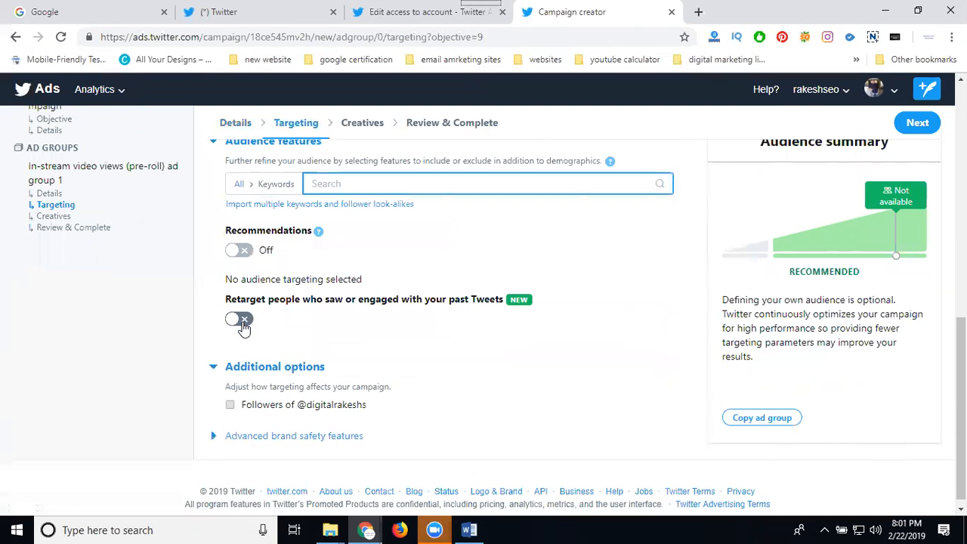
type("Digital ")
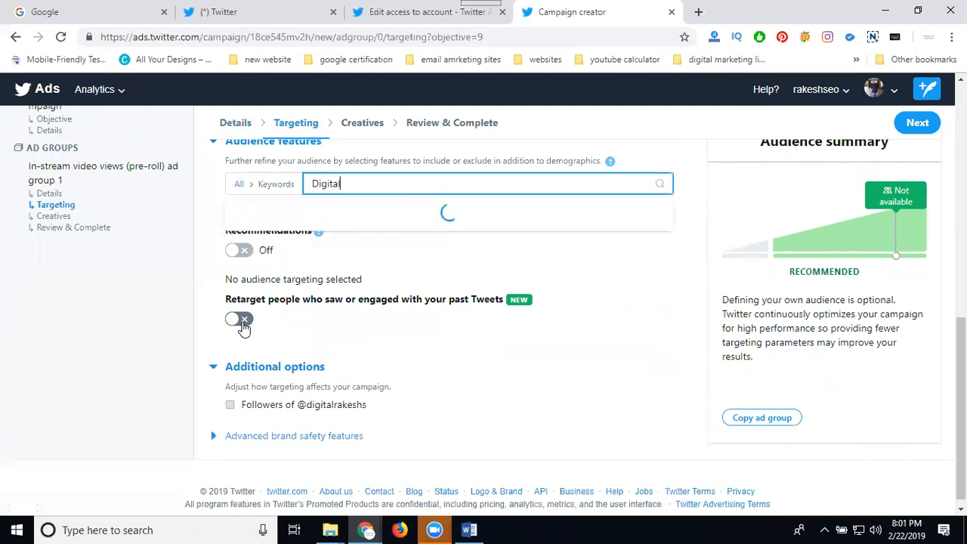
type("Marketing")
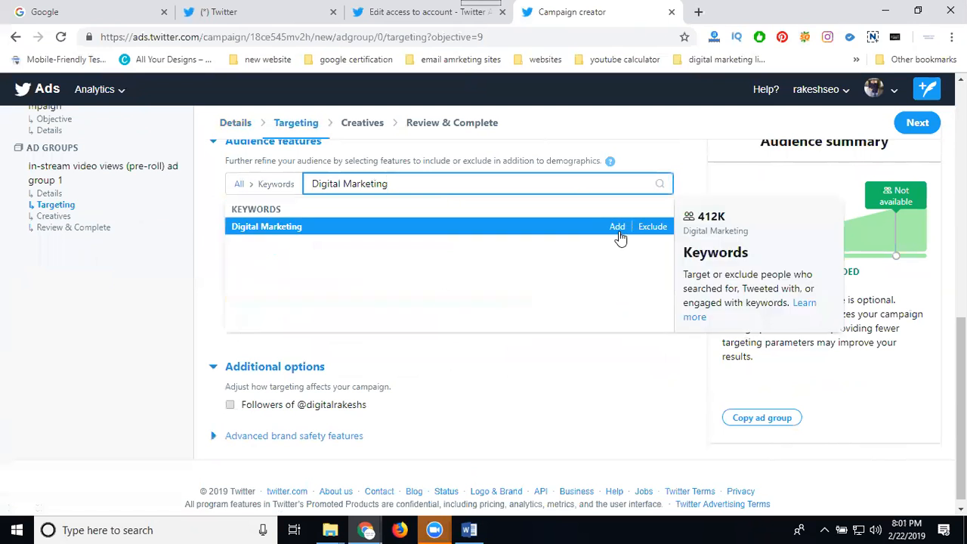
left_click(619, 231)
left_click(684, 159)
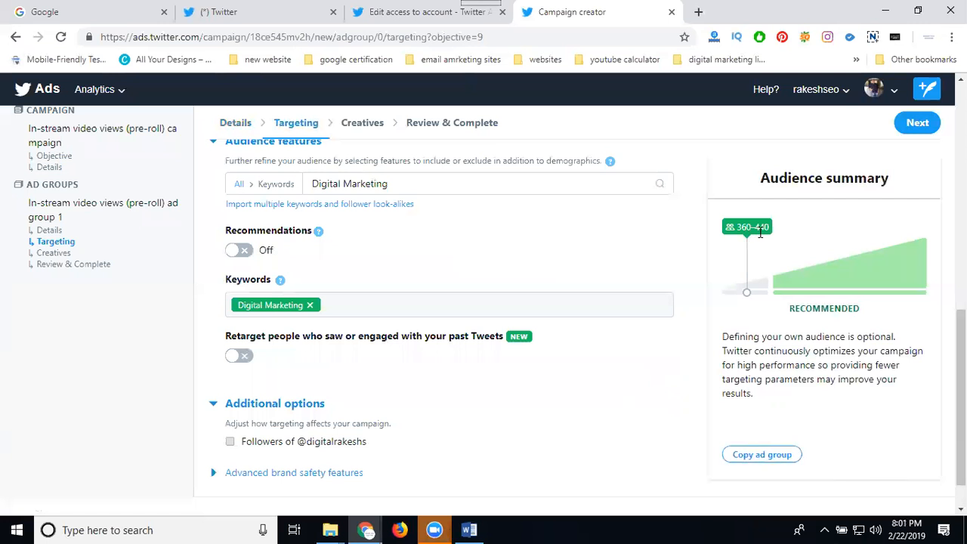
Step: Add "video marketing" as a second targeting keyword
left_click(485, 306)
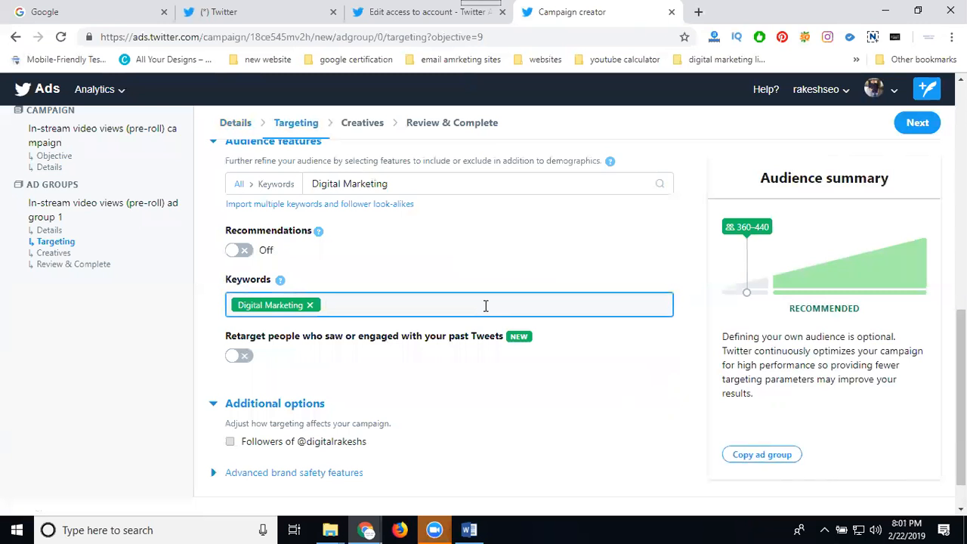
left_click(378, 185)
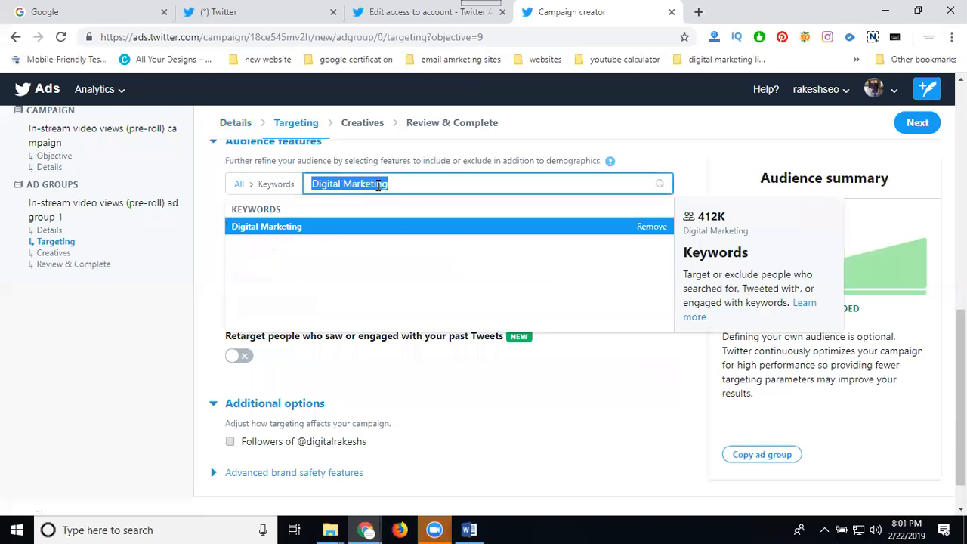
key("BackSpace")
type("v")
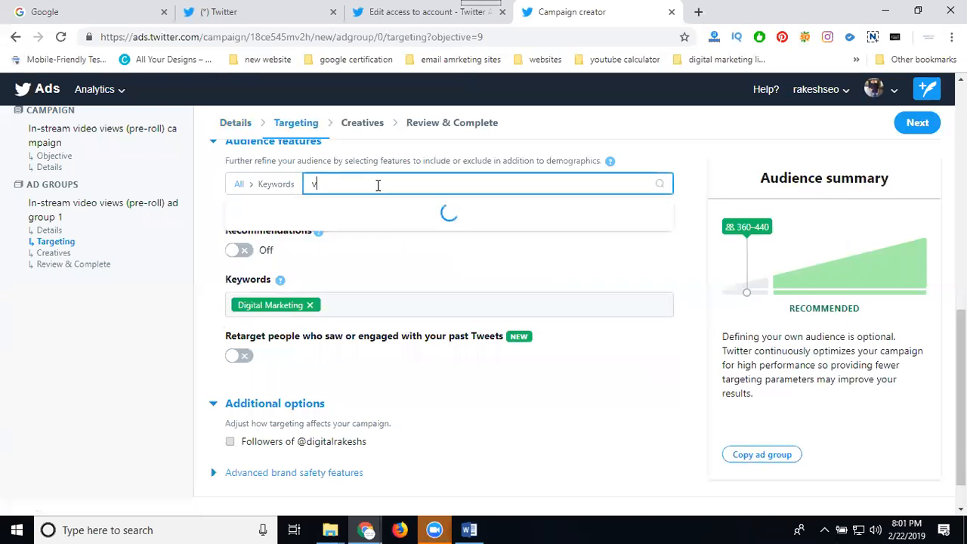
type("ideo marketing")
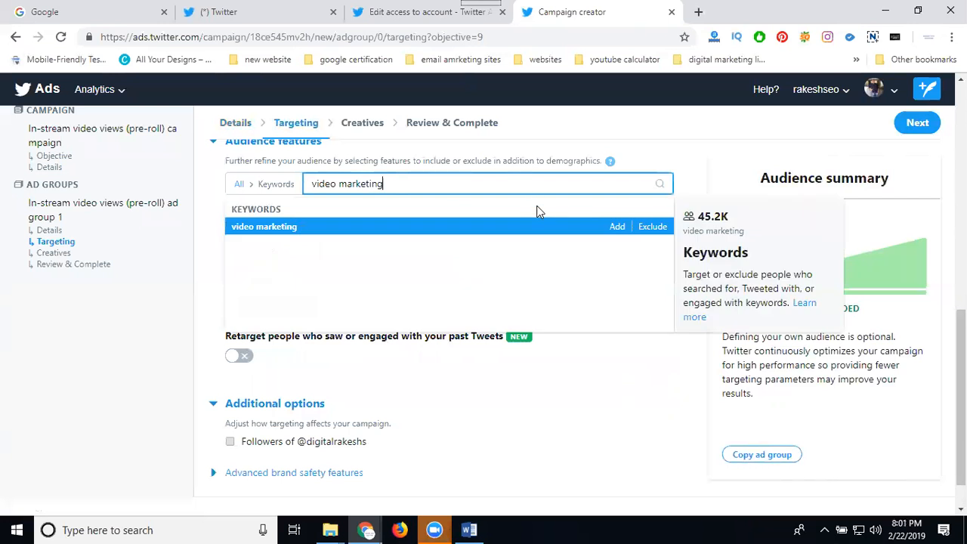
left_click(617, 227)
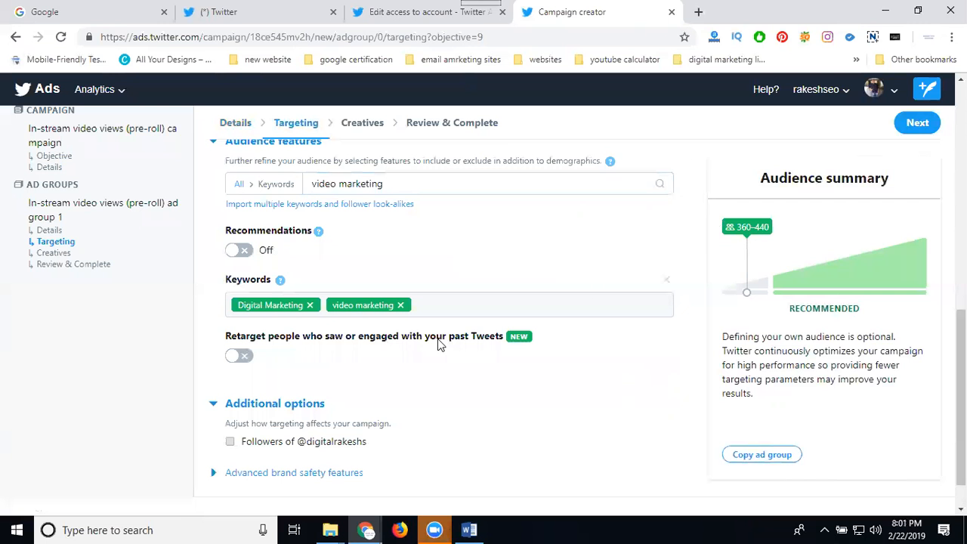
Step: Turn on retargeting of people who engaged with past Tweets and set the retargeting type to "People who saw and engaged with your Tweets"
scroll(423, 354, "down", 1)
left_click(248, 316)
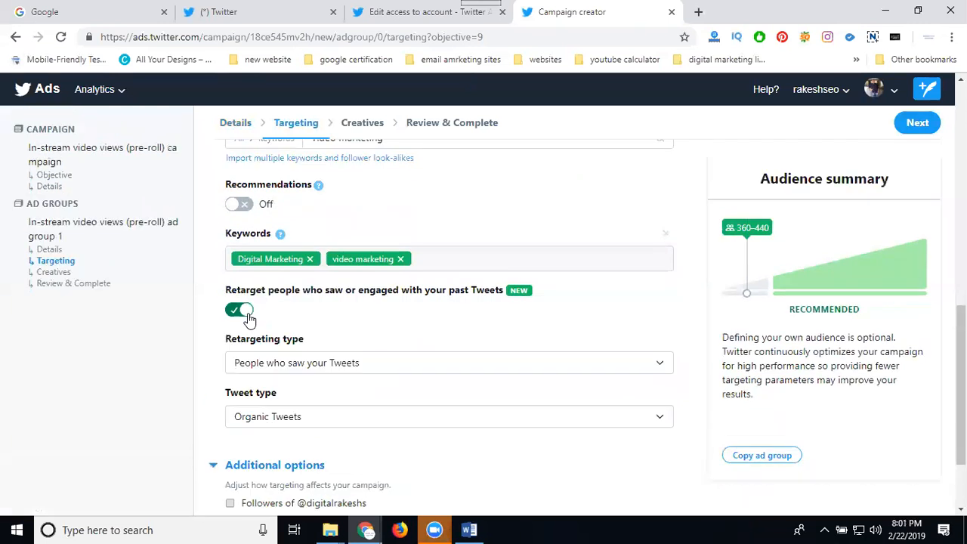
scroll(295, 363, "down", 1)
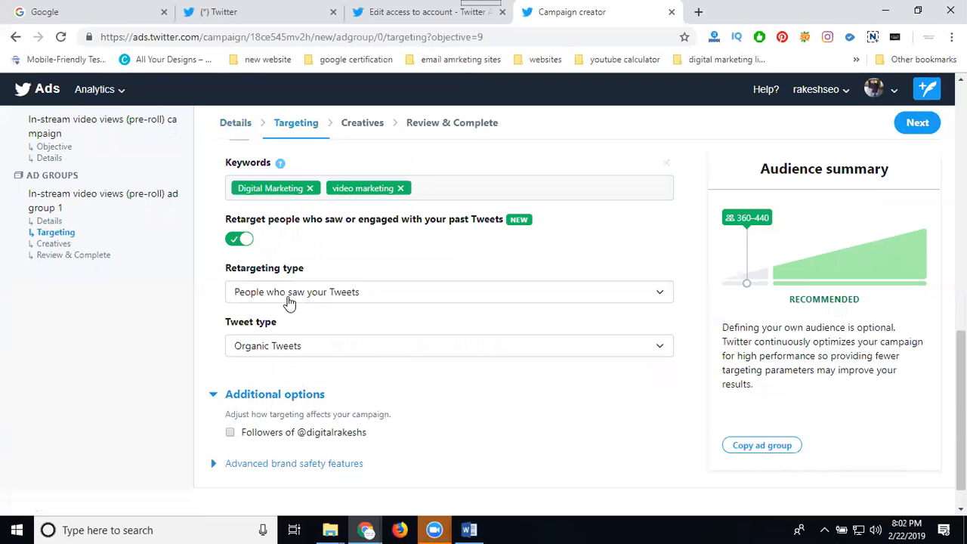
left_click(289, 302)
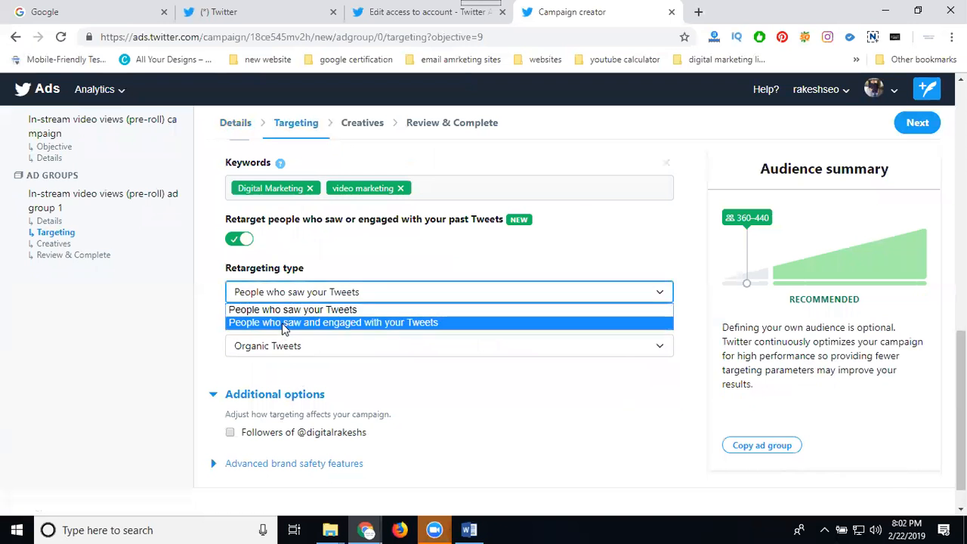
left_click(284, 323)
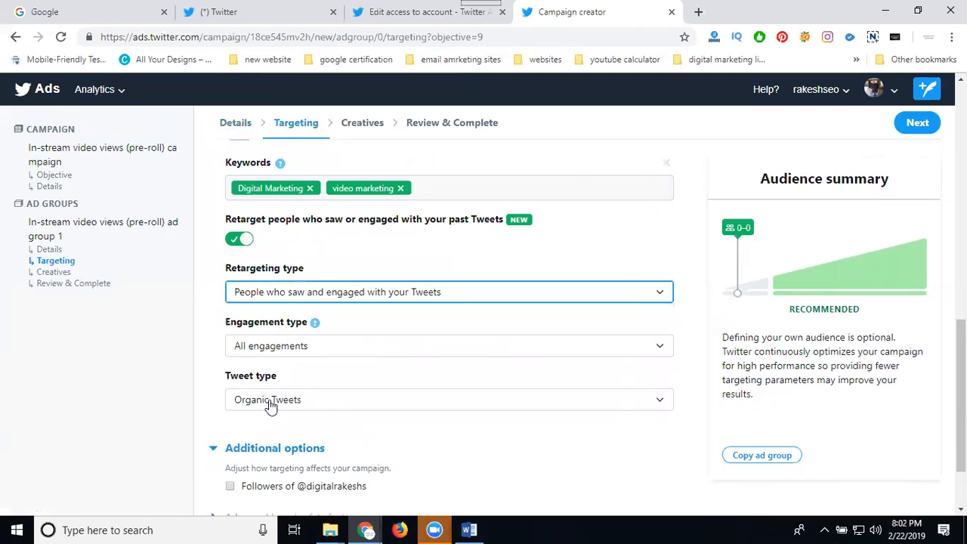
scroll(189, 376, "down", 2)
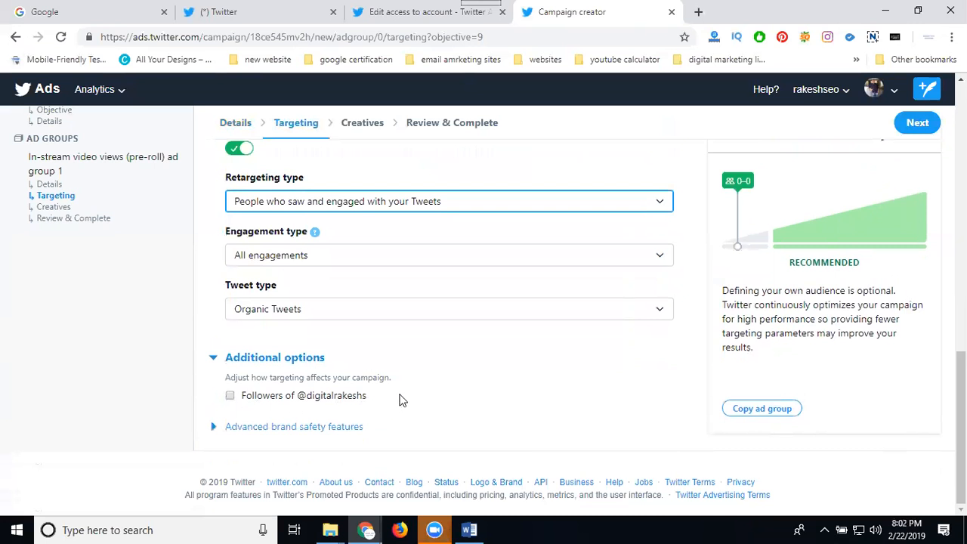
Step: Look over the custom audience categories under Your audiences and close the list without adding any
scroll(431, 411, "up", 10)
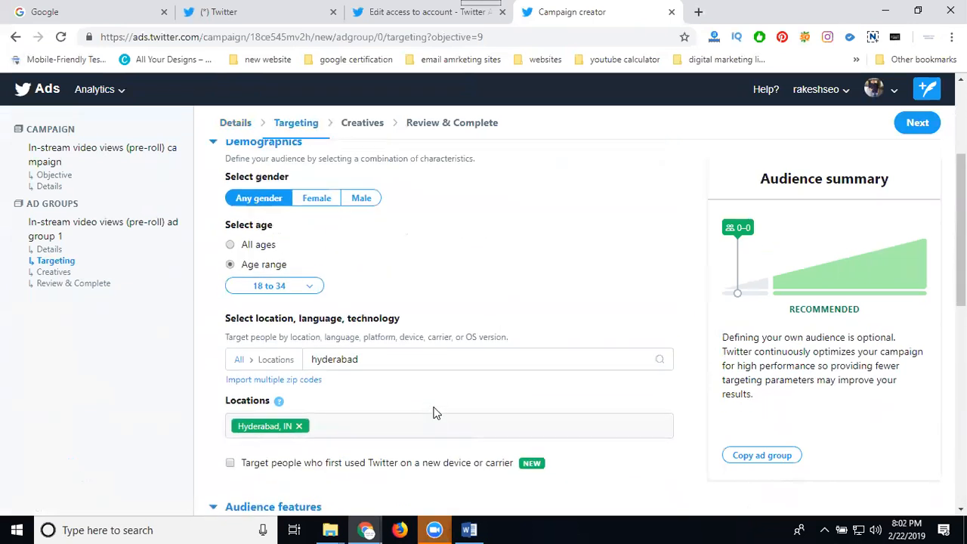
scroll(433, 411, "up", 3)
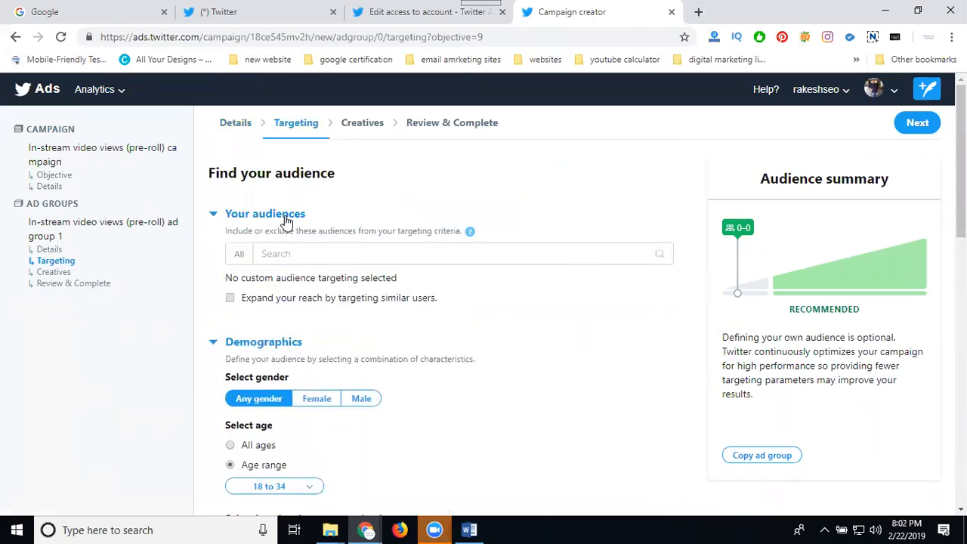
left_click(239, 259)
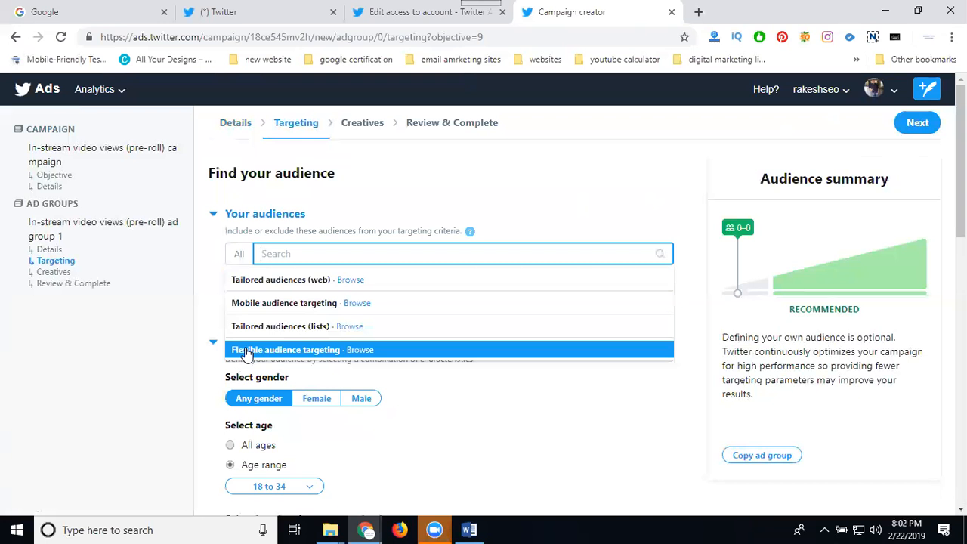
left_click(213, 302)
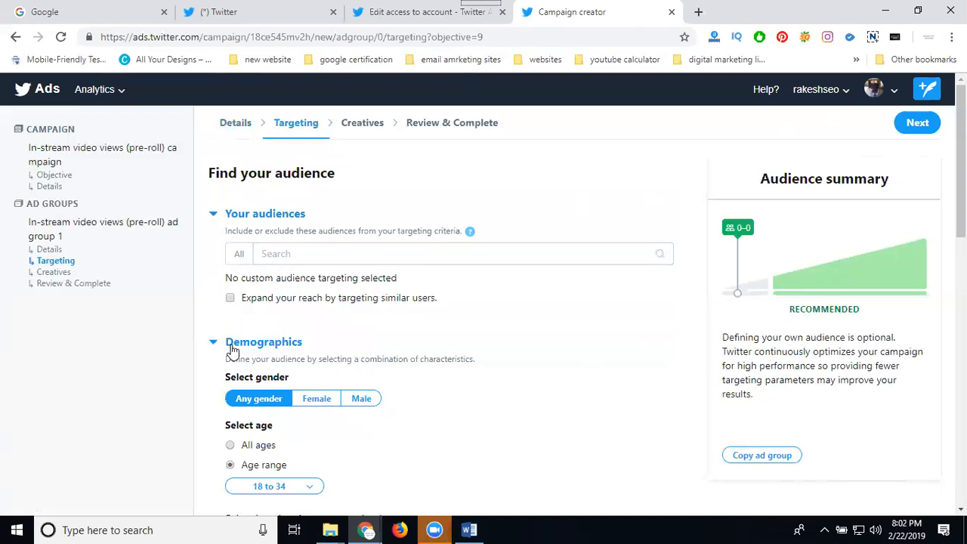
Step: Reset the location, language and technology search to all categories and clear its search text to view the available criteria
scroll(232, 349, "down", 2)
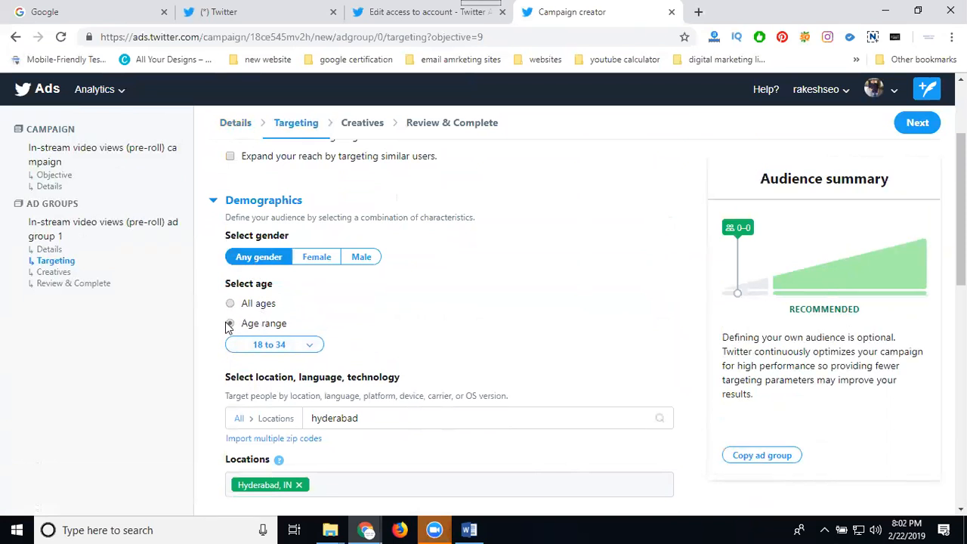
scroll(237, 309, "down", 2)
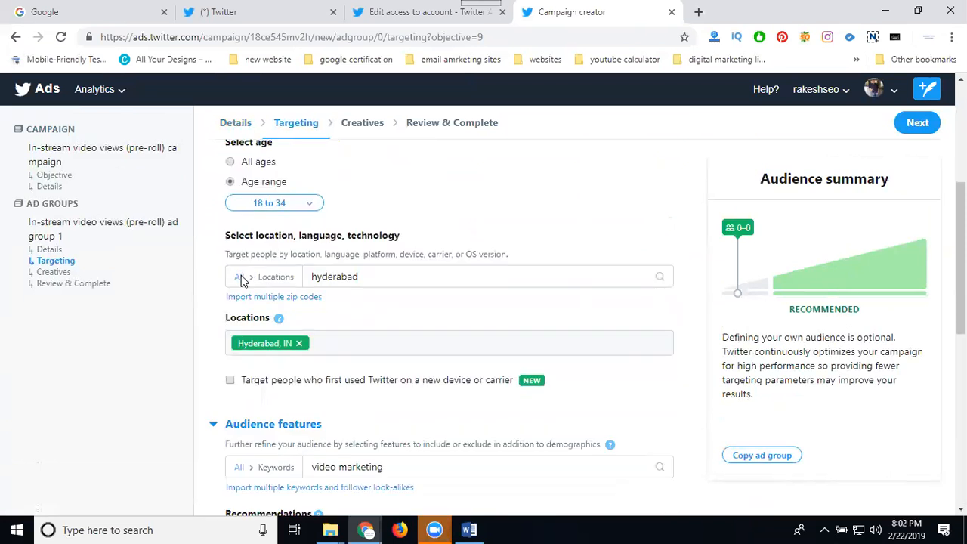
left_click(240, 279)
left_click(241, 277)
left_click(242, 277)
left_click(237, 279)
left_click(236, 279)
left_click(236, 280)
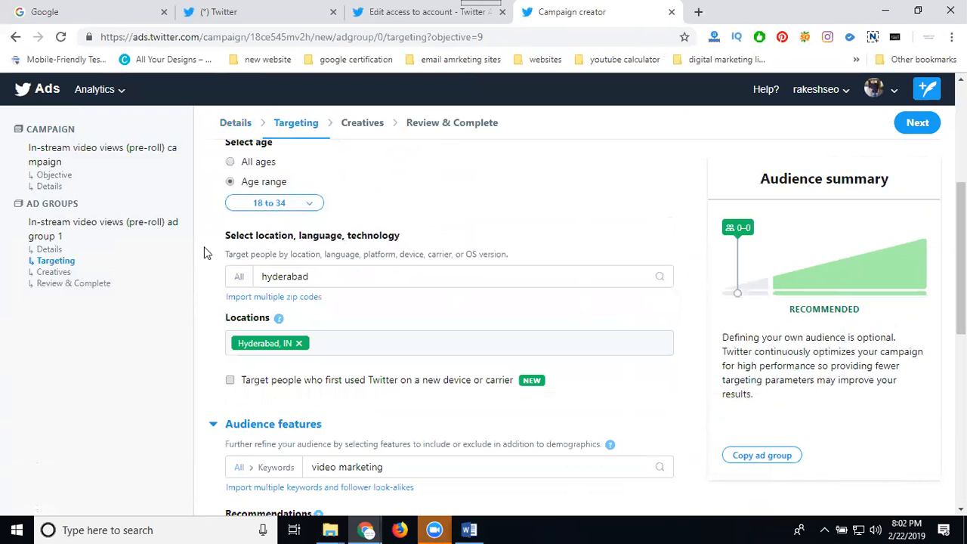
left_click(297, 275)
double_click(298, 275)
key("BackSpace")
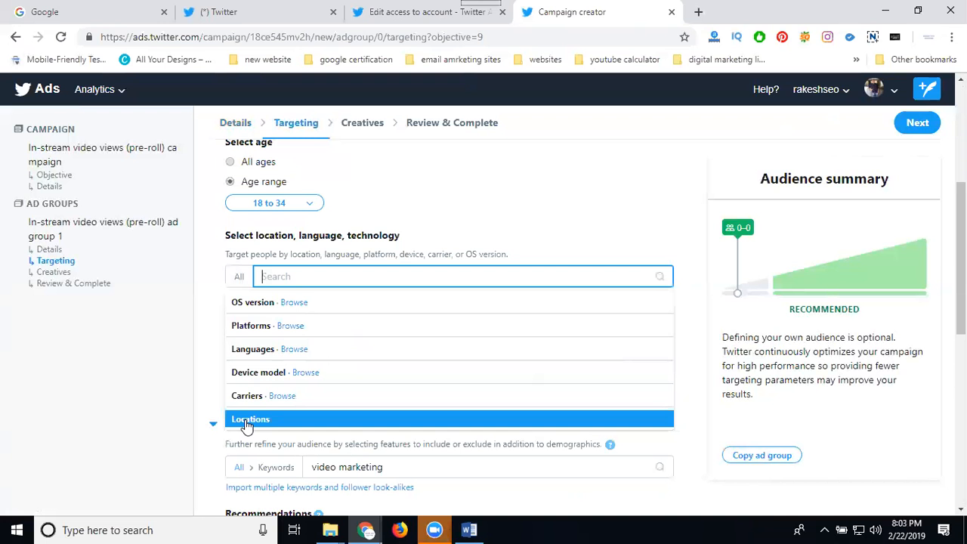
Step: Browse the device models, search them for "iphone", and leave the list without adding any model
left_click(247, 374)
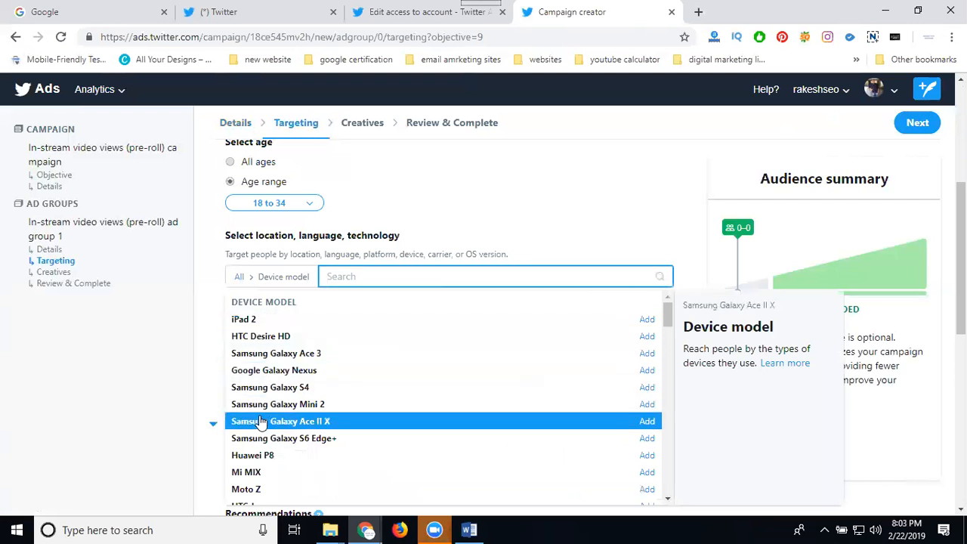
scroll(261, 421, "down", 2)
scroll(261, 421, "down", 2)
scroll(260, 422, "down", 8)
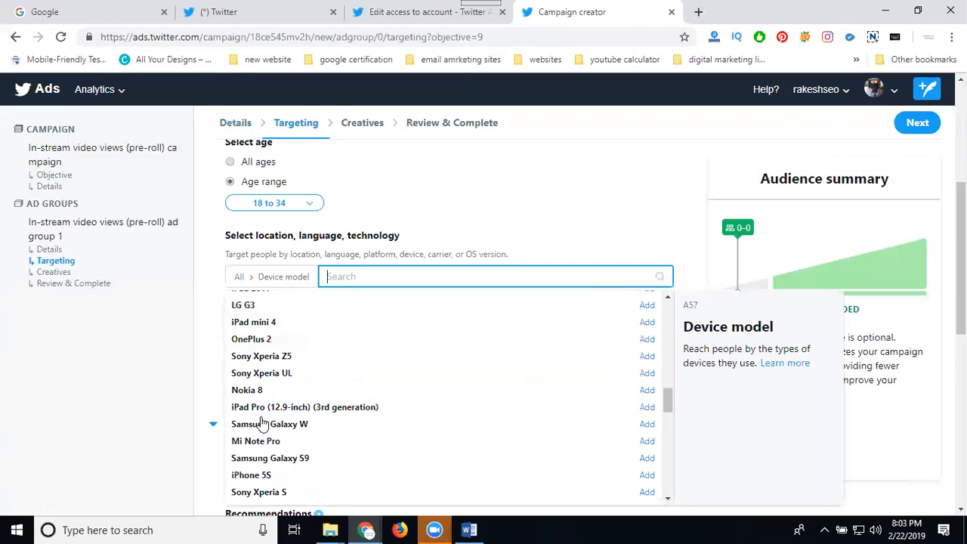
type("iphone")
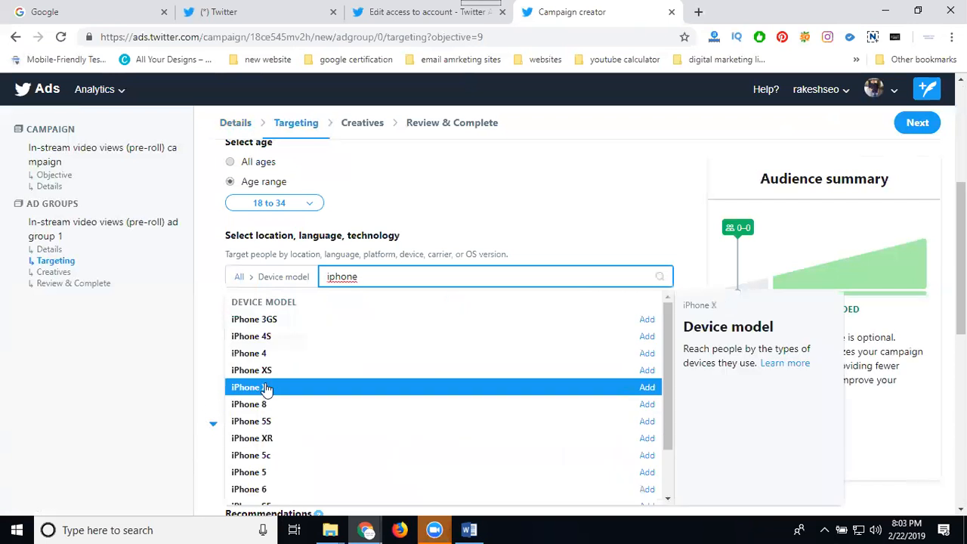
scroll(276, 381, "down", 1)
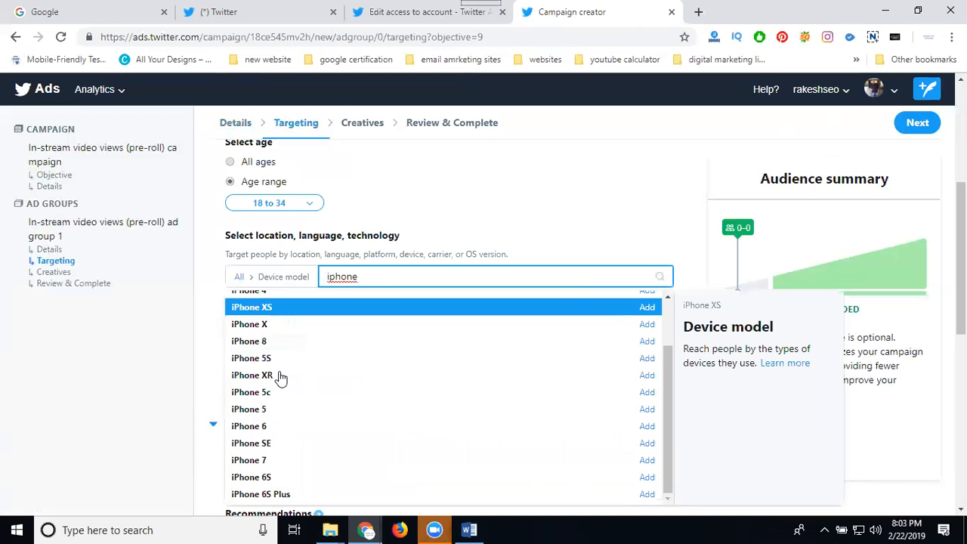
left_click(342, 279)
double_click(342, 279)
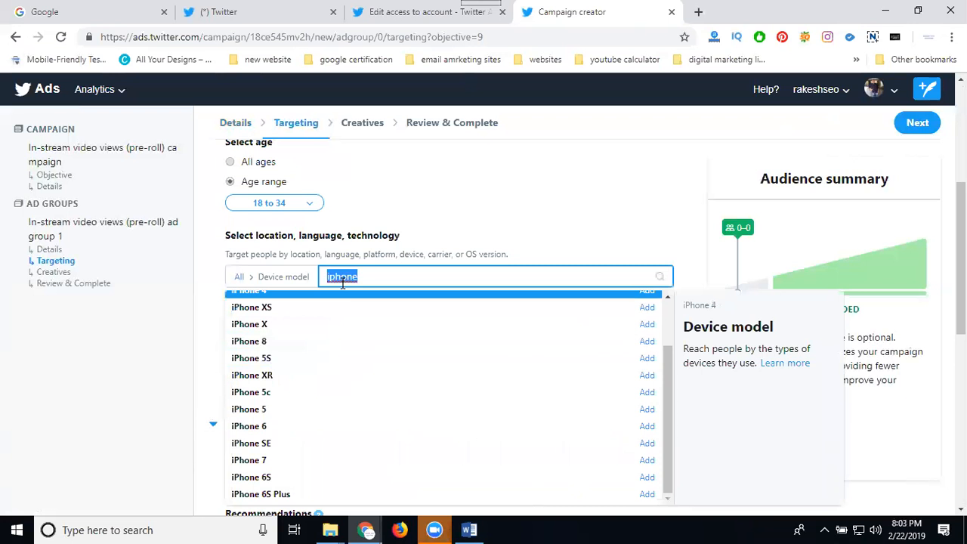
key("BackSpace")
left_click(240, 278)
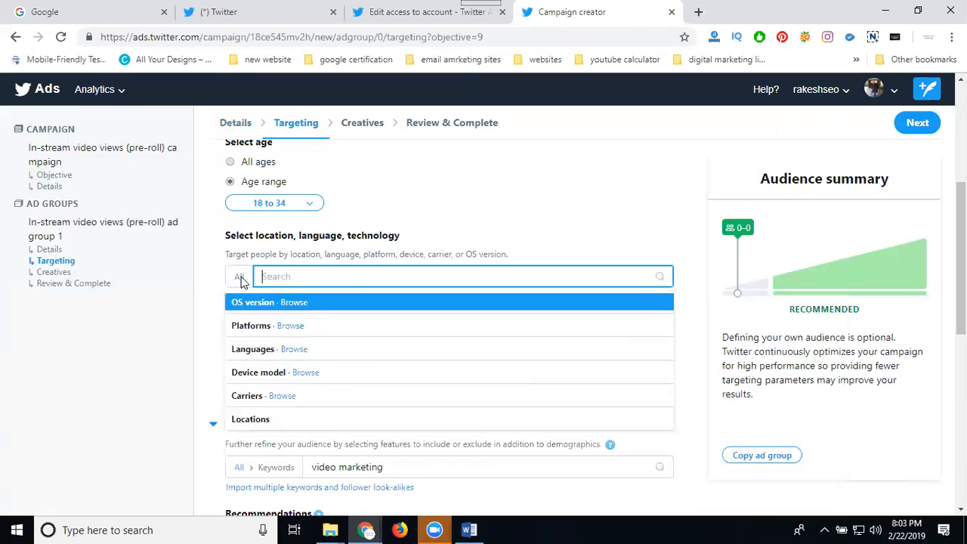
left_click(198, 296)
Step: Reset the audience features search to all categories, clear its text, and review the feature types without adding any
scroll(200, 293, "down", 3)
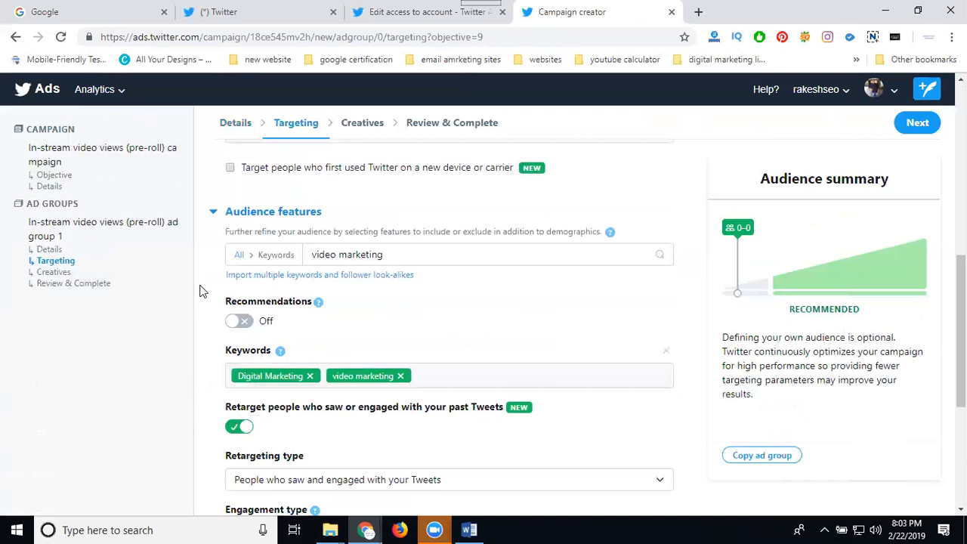
left_click(243, 256)
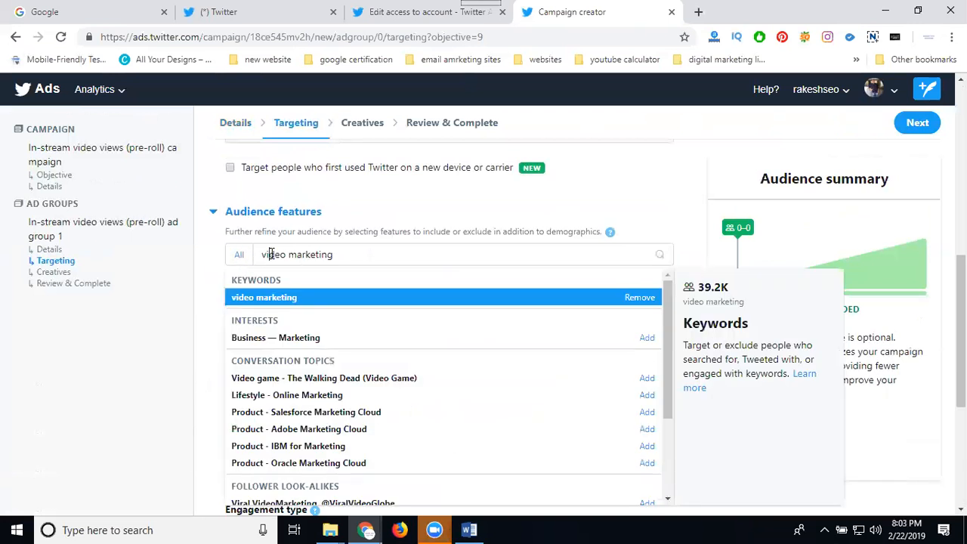
triple_click(271, 254)
key("BackSpace")
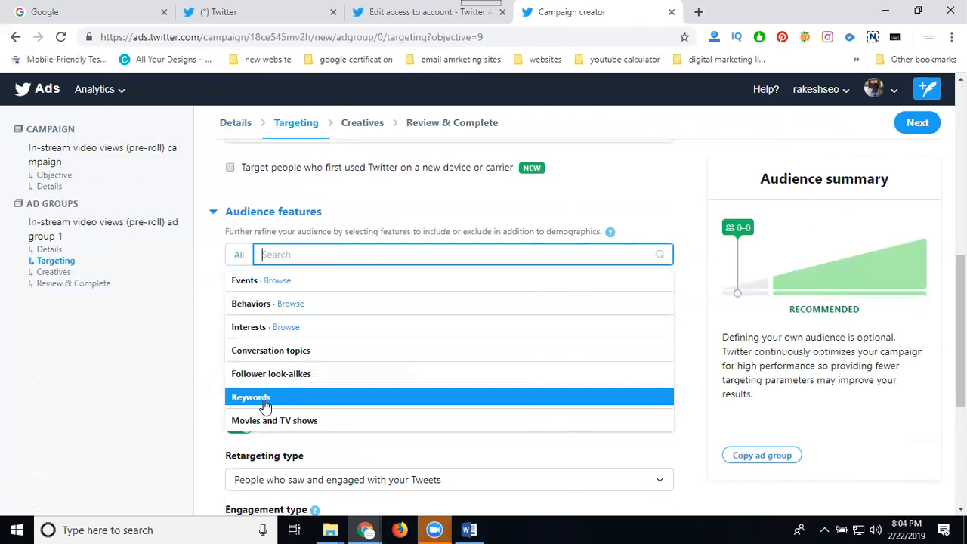
left_click(206, 240)
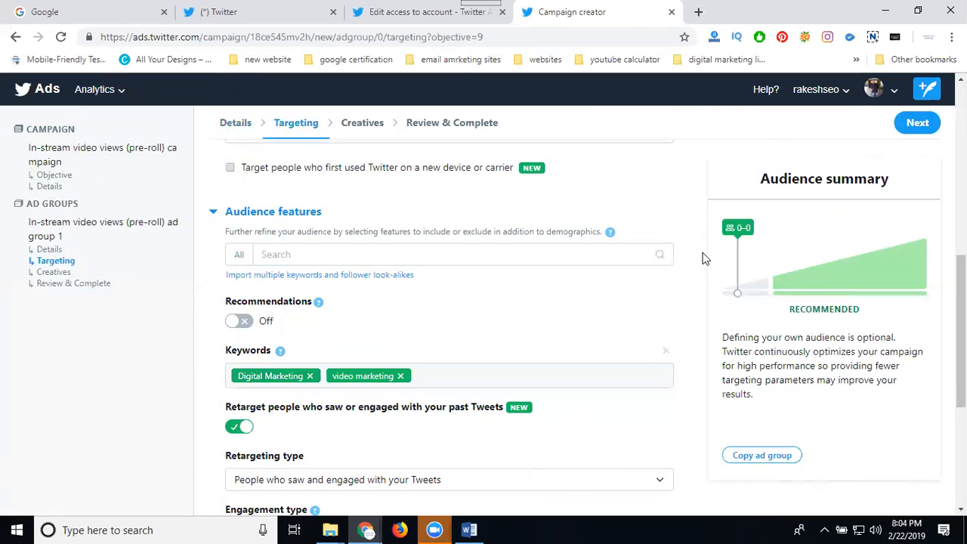
Step: Turn off retargeting of people who saw or engaged with past Tweets
scroll(679, 265, "down", 4)
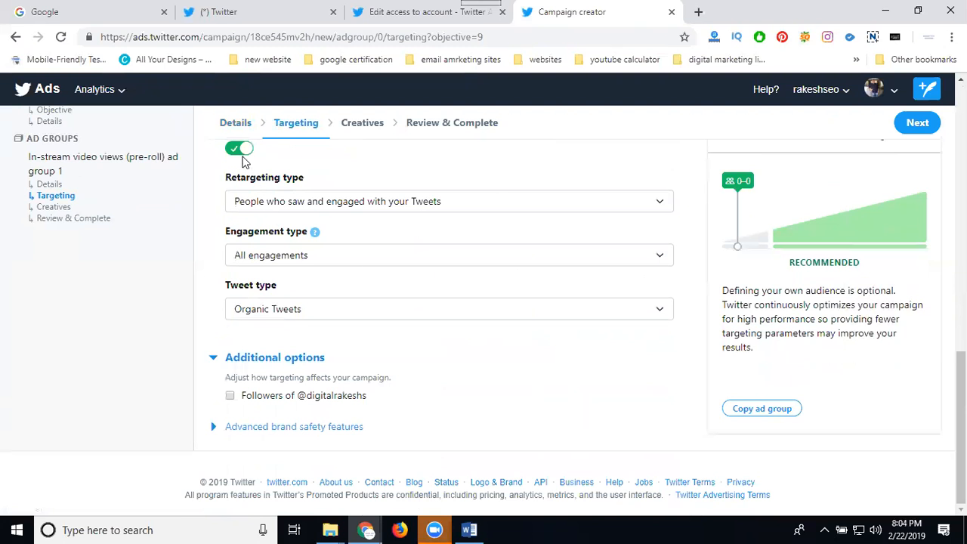
left_click(236, 149)
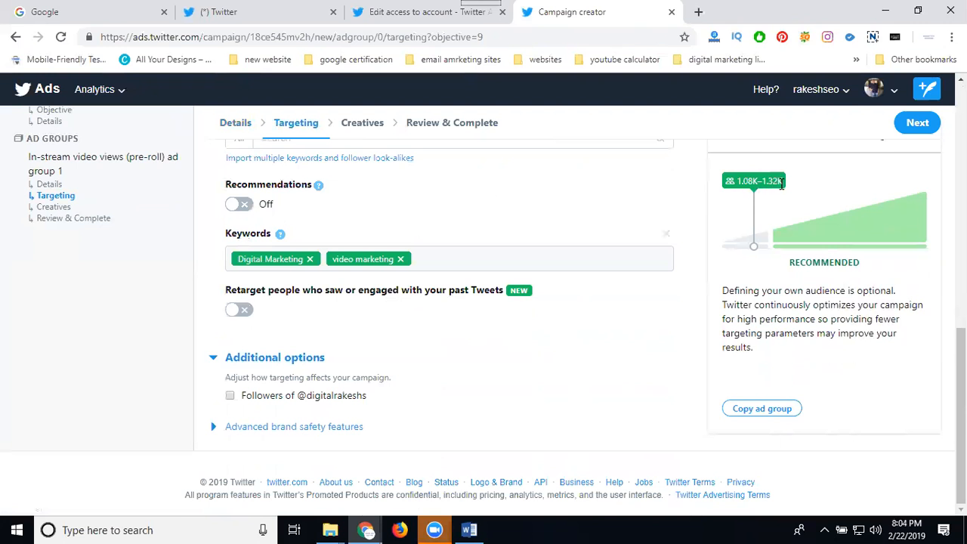
Step: Turn on keyword recommendations and add the suggested keywords #marketingstrategy and #emailcampaigns
scroll(700, 287, "up", 2)
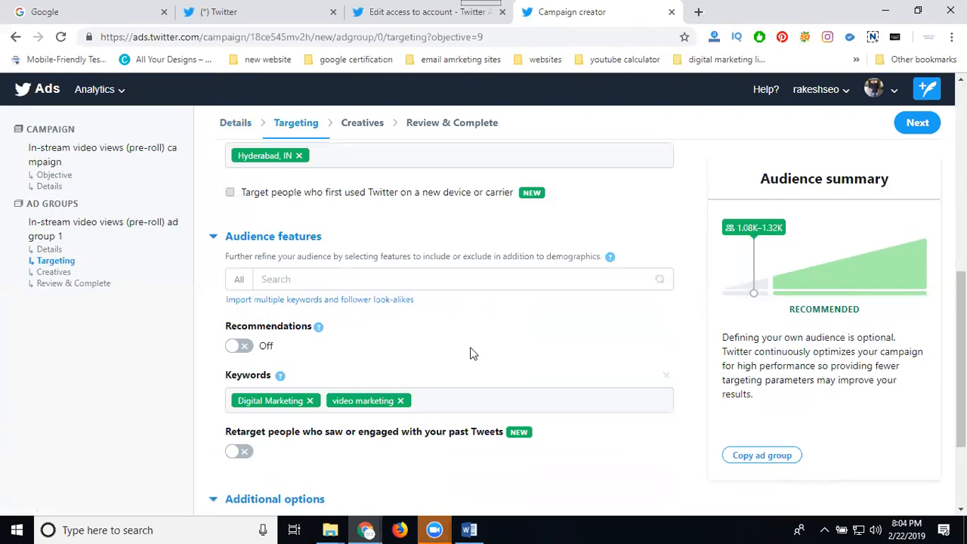
left_click(247, 348)
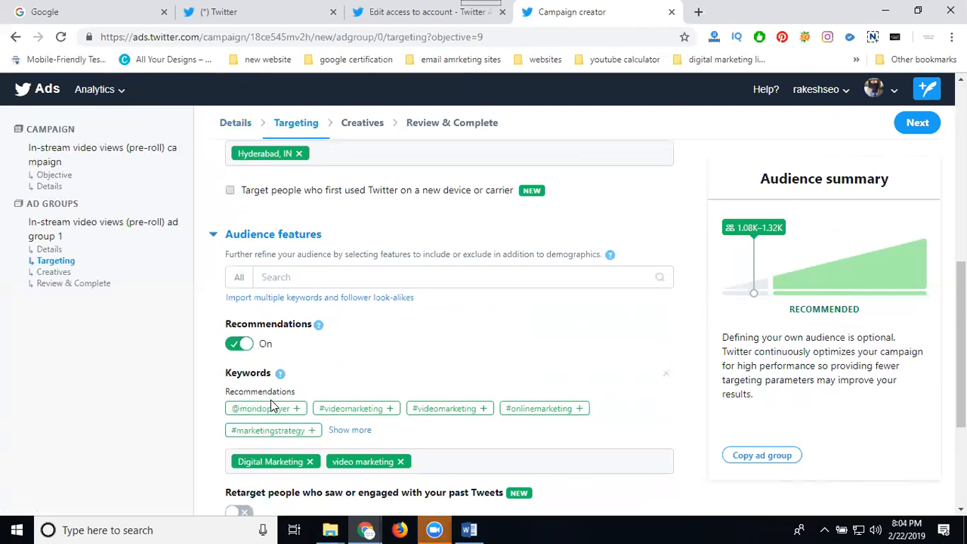
scroll(272, 400, "down", 1)
left_click(312, 364)
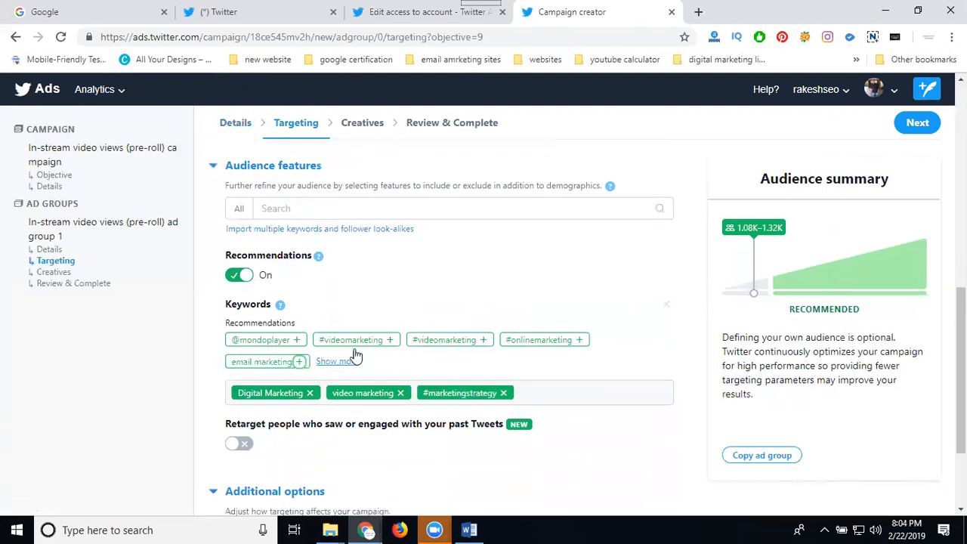
left_click(355, 340)
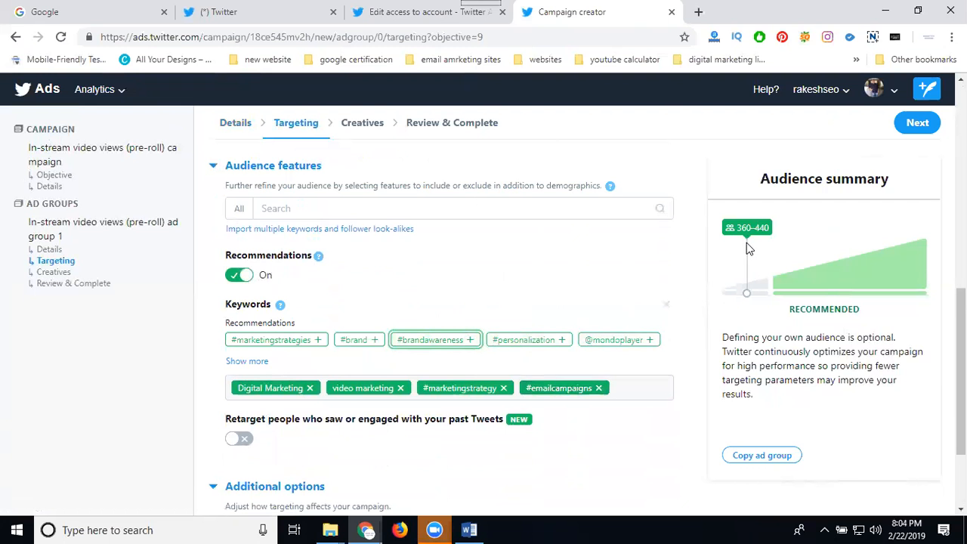
Step: Turn off the recommendations and remove the keywords #emailcampaigns and #marketingstrategy
left_click(236, 280)
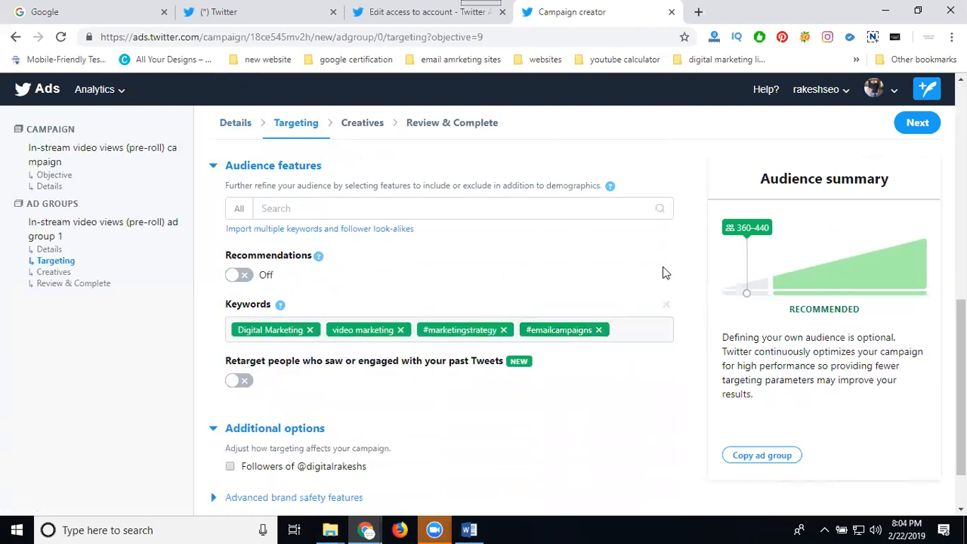
left_click(598, 330)
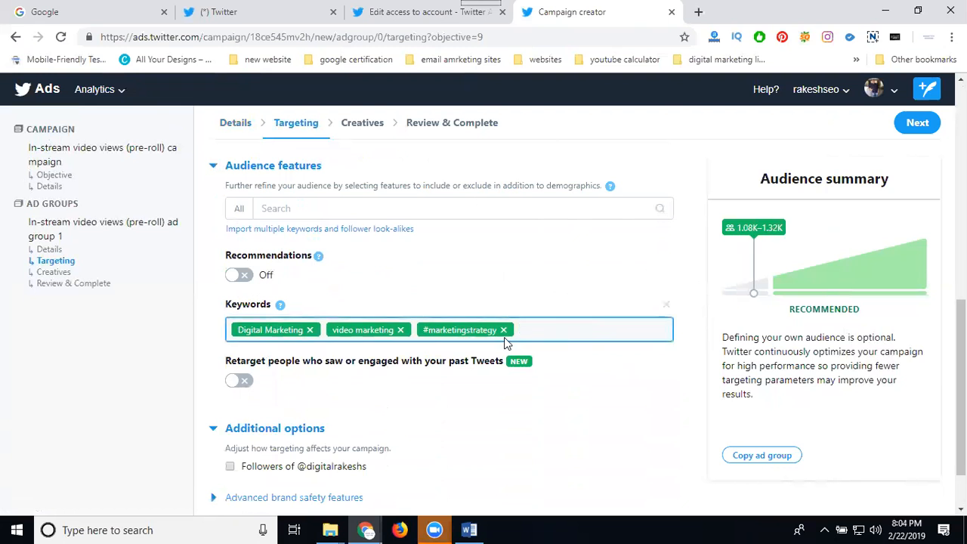
left_click(503, 330)
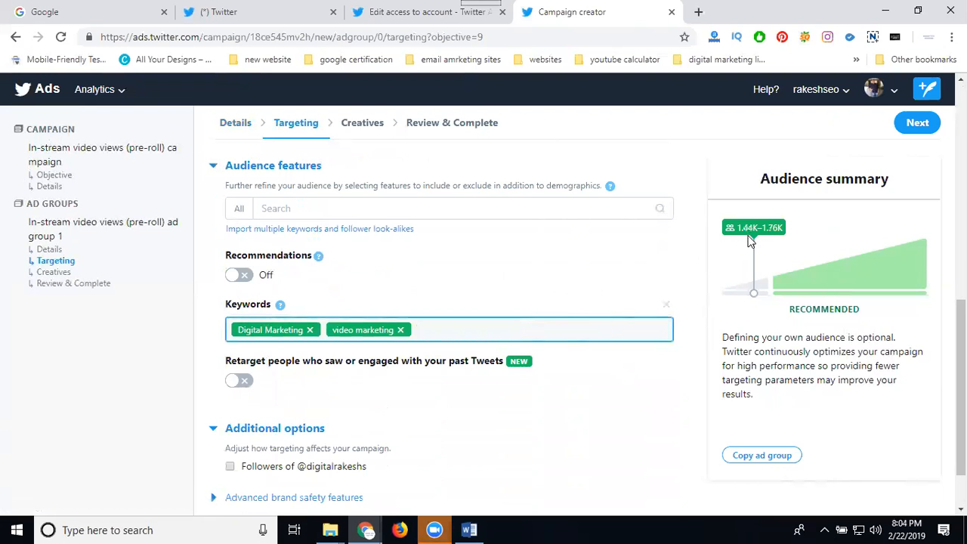
left_click(703, 262)
Step: Proceed from targeting to the creatives stage and look over the videos offered for the campaign
scroll(655, 289, "down", 2)
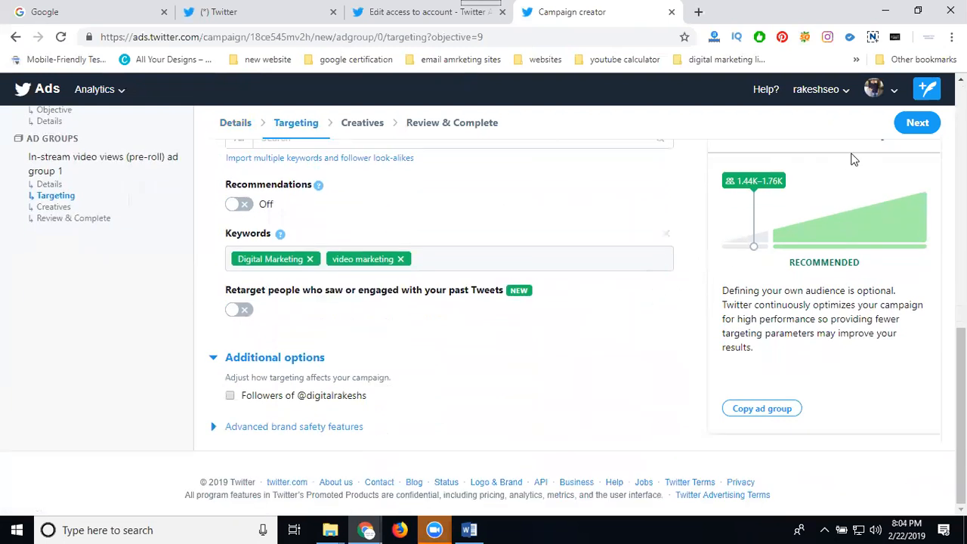
left_click(917, 124)
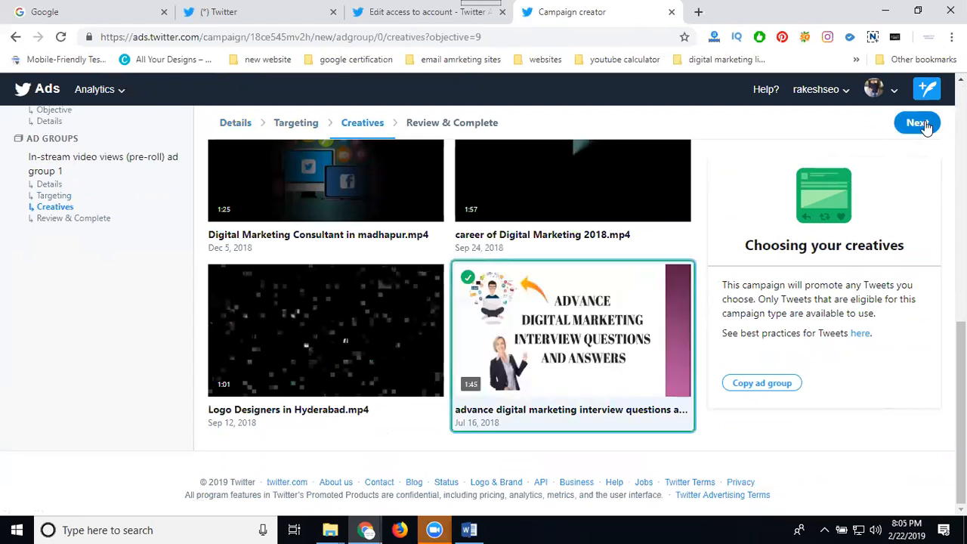
scroll(746, 285, "up", 8)
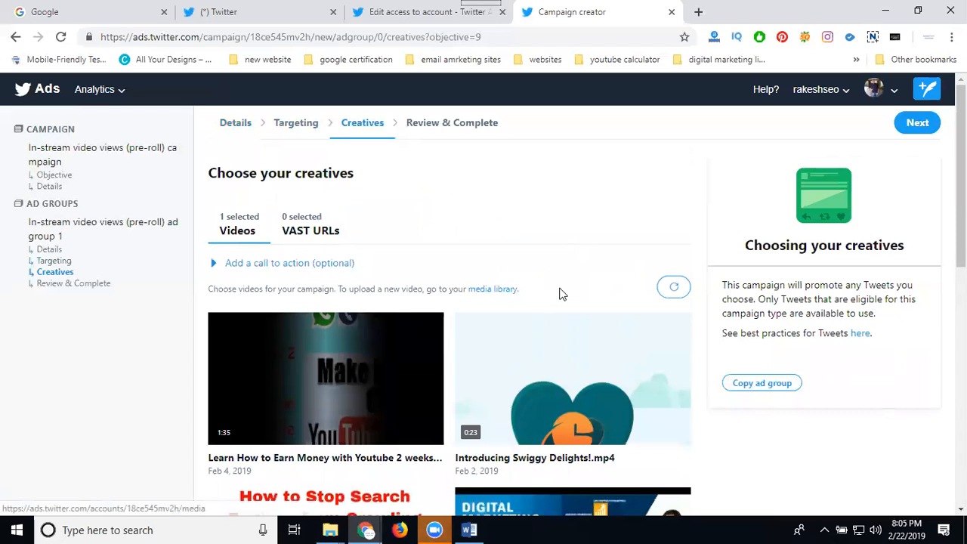
Step: Proceed from the creatives to the review stage and check the campaign details, ad group details and audience targeting summary
scroll(561, 295, "down", 9)
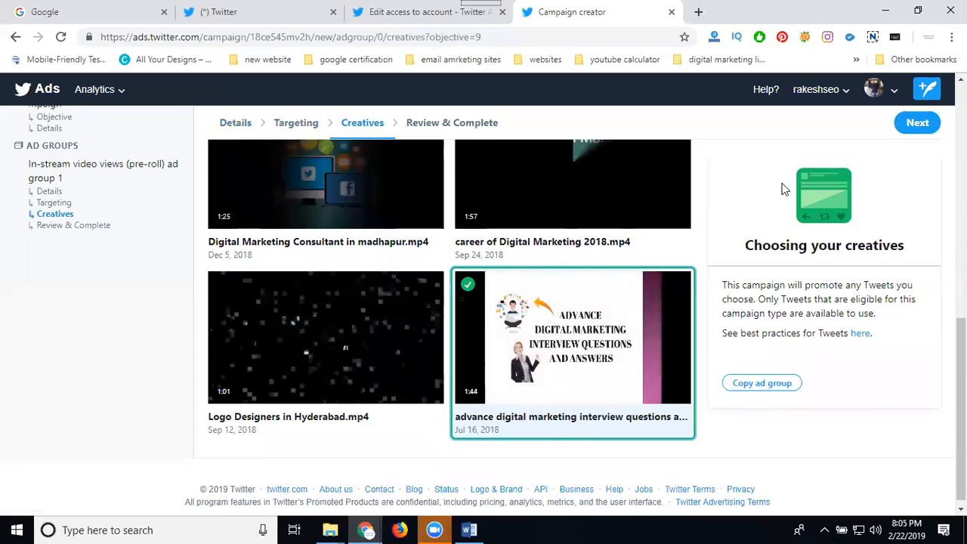
left_click(922, 125)
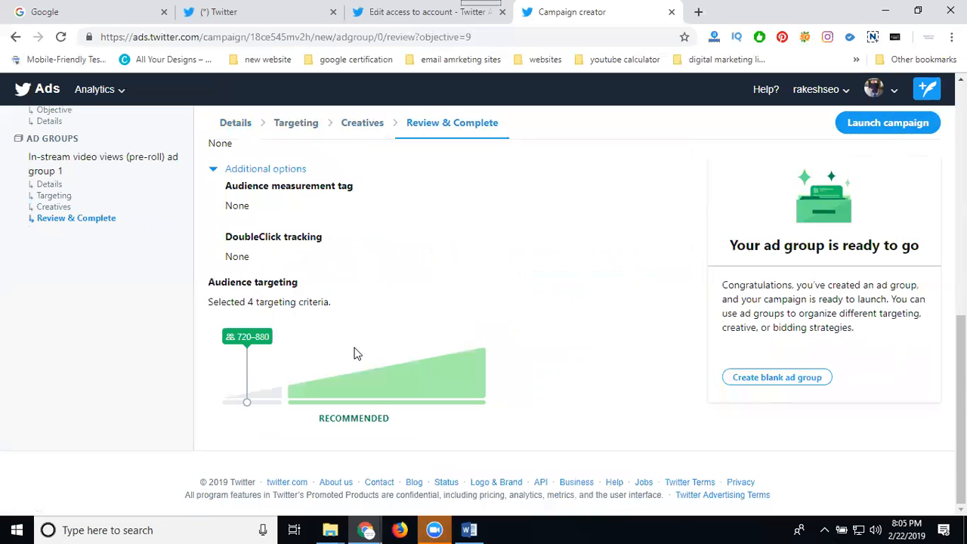
scroll(356, 354, "up", 10)
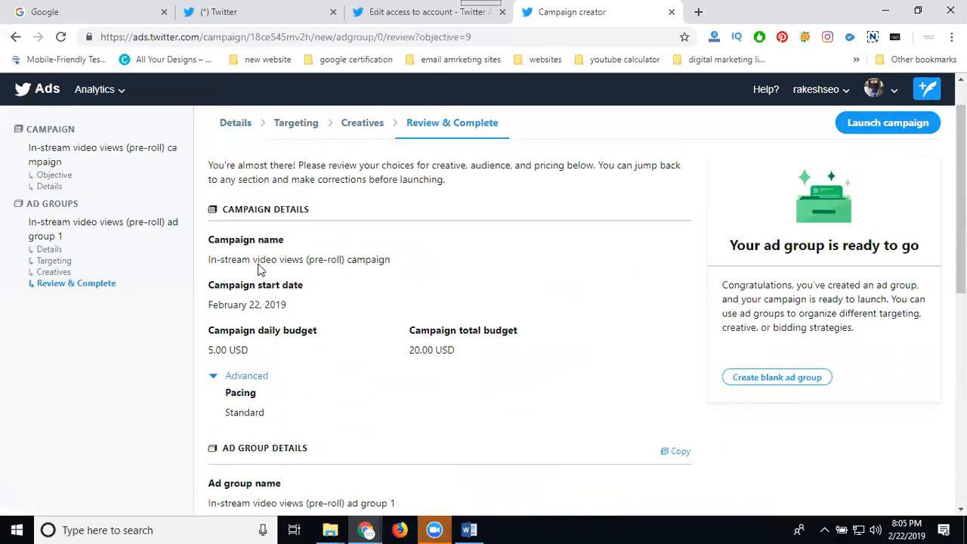
scroll(434, 300, "down", 2)
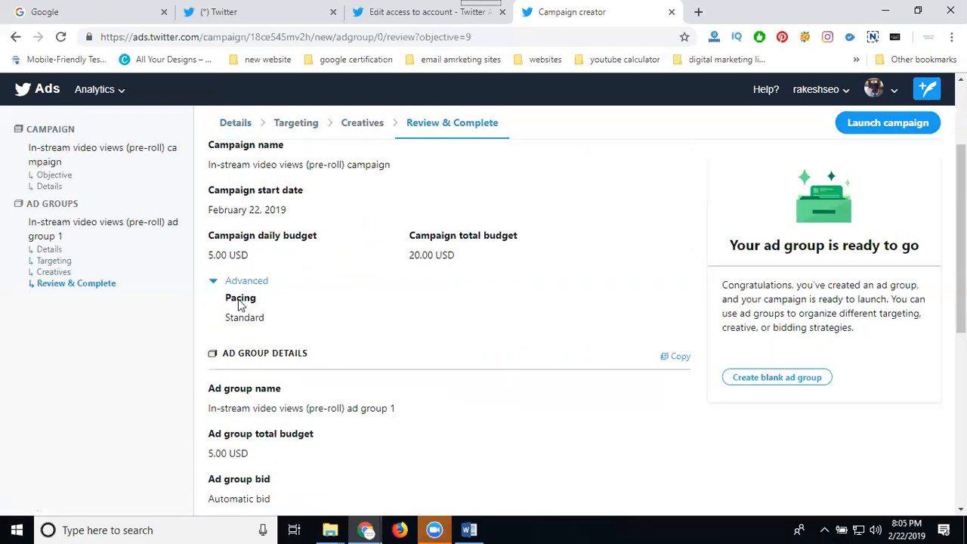
scroll(238, 323, "down", 1)
scroll(240, 323, "down", 2)
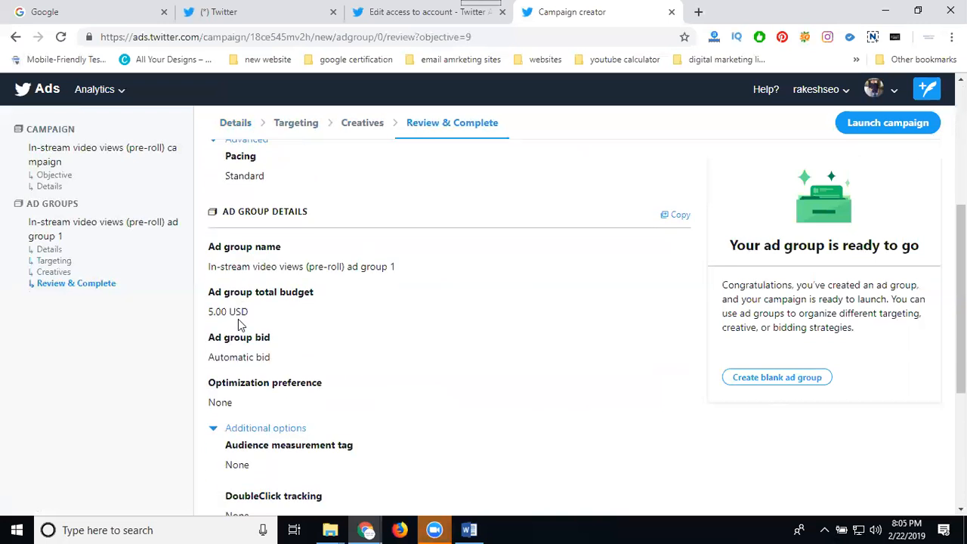
scroll(238, 319, "down", 5)
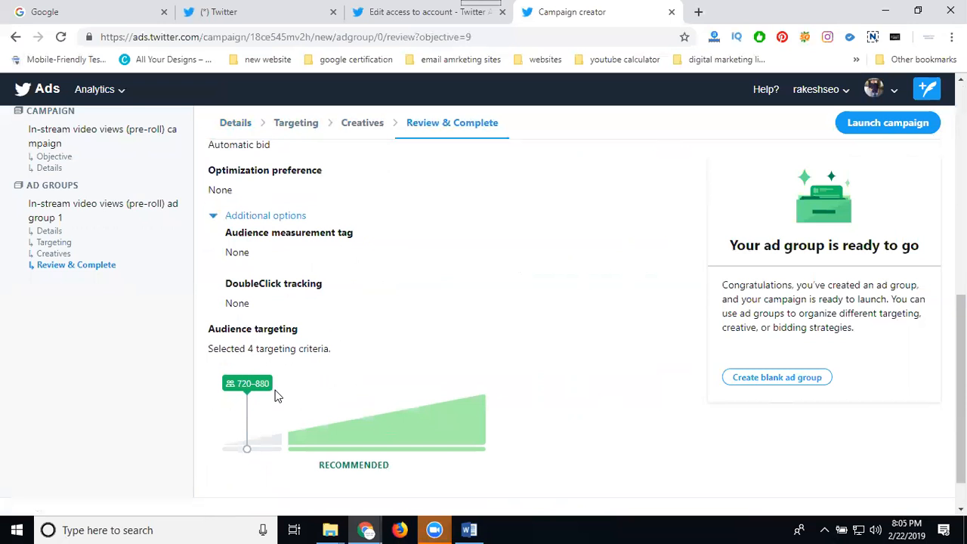
Step: Launch the in-stream video views campaign and back out of the form for adding a new credit card
left_click(876, 131)
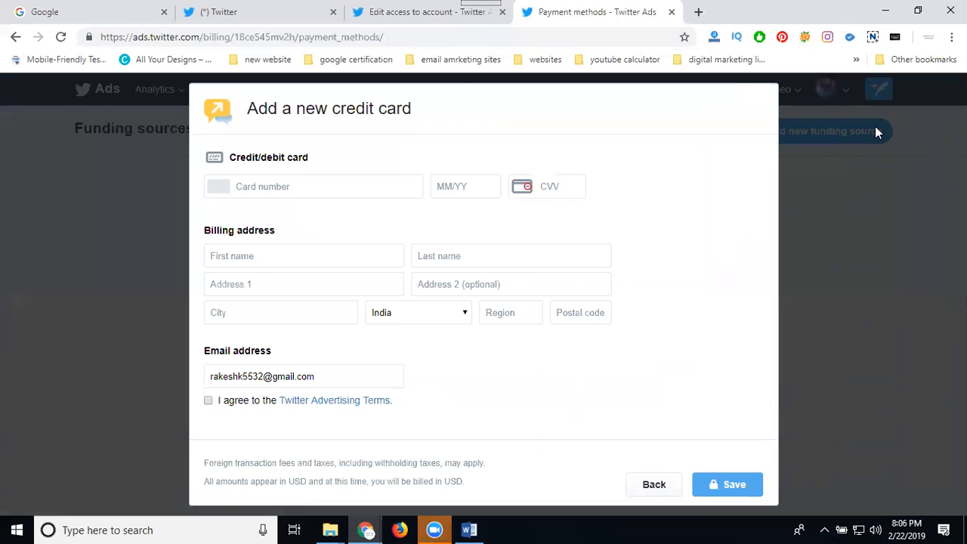
left_click(651, 483)
Step: Go to the account access page, open the Ads manager from there and bring the campaign list into view
left_click(797, 91)
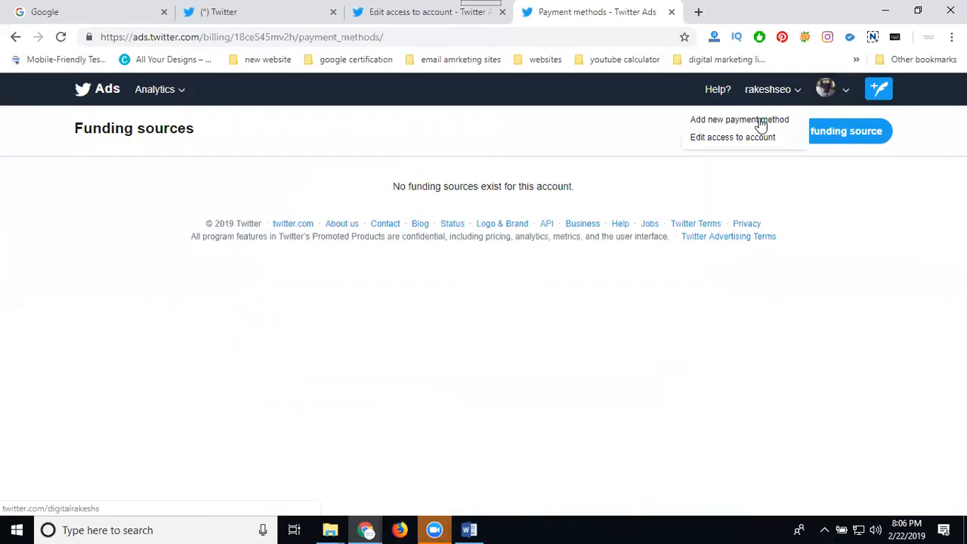
left_click(731, 137)
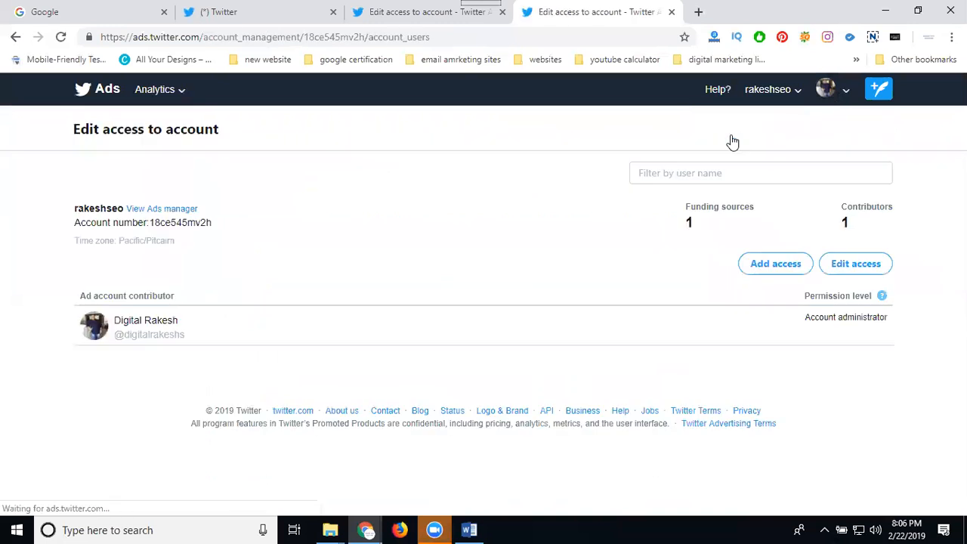
left_click(173, 208)
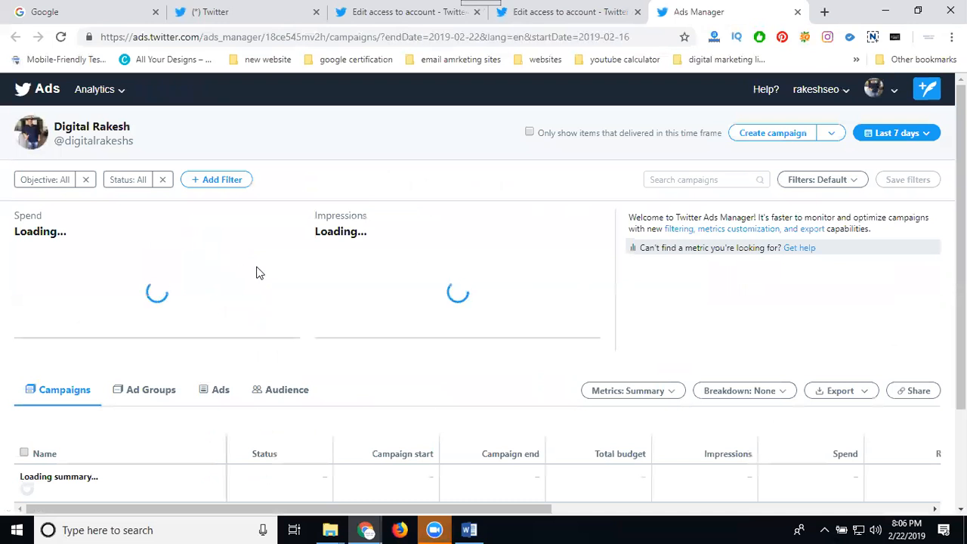
scroll(258, 274, "down", 1)
scroll(257, 274, "down", 3)
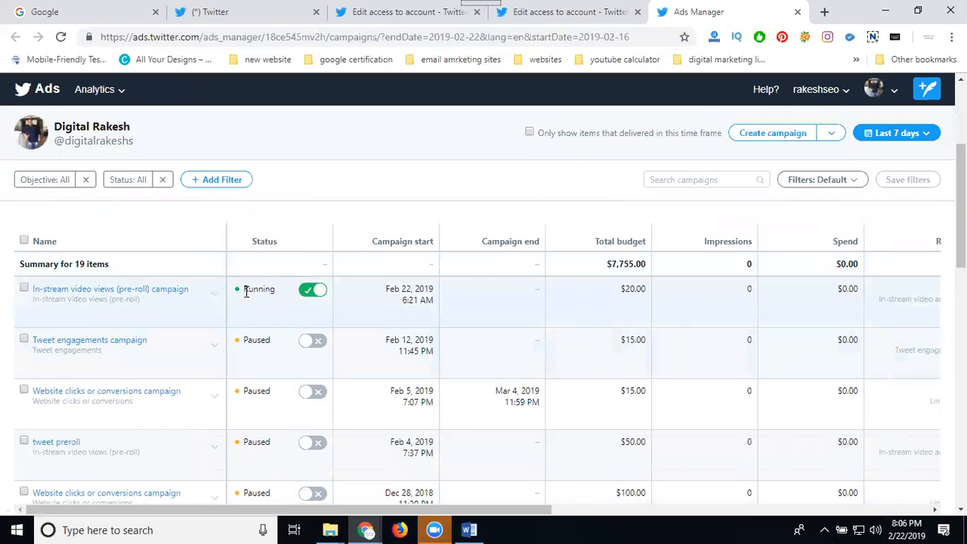
Step: Switch the In-stream video views (pre-roll) campaign off and back on, and look through the other campaigns' statuses
left_click_drag(244, 292, 280, 295)
left_click(311, 293)
left_click(317, 292)
scroll(317, 321, "down", 3)
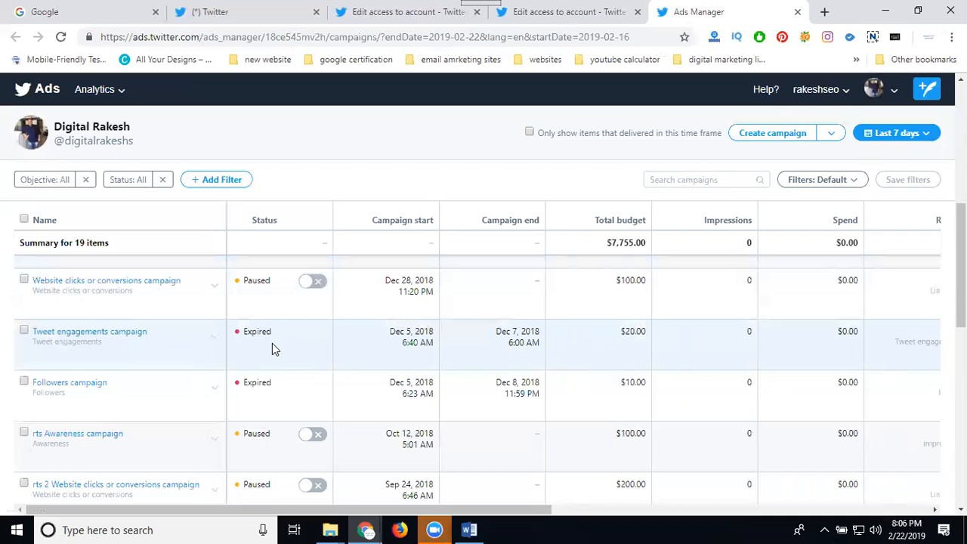
scroll(276, 313, "up", 3)
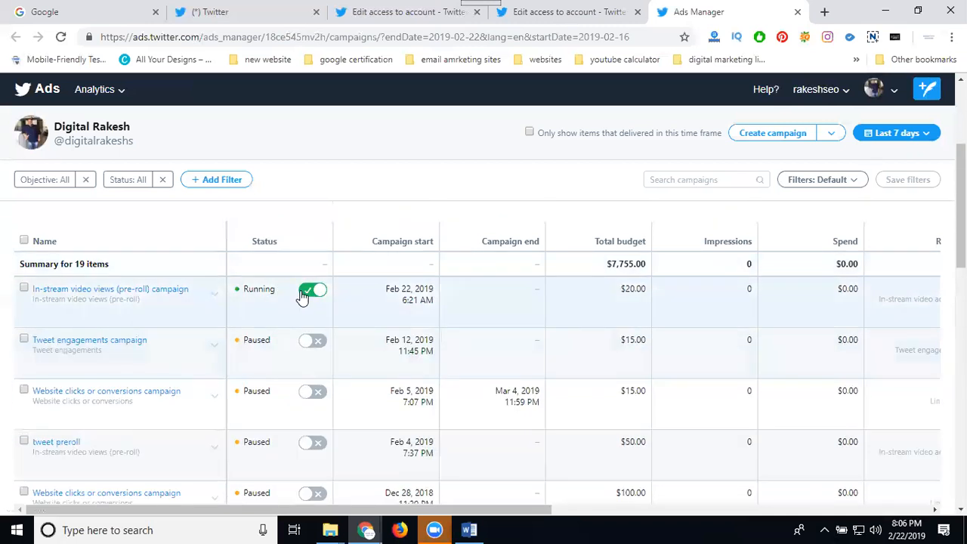
Step: Switch the Feb 12 Tweet engagements campaign on and back off, and pause the In-stream video views (pre-roll) campaign
left_click(316, 342)
left_click(315, 340)
left_click(308, 291)
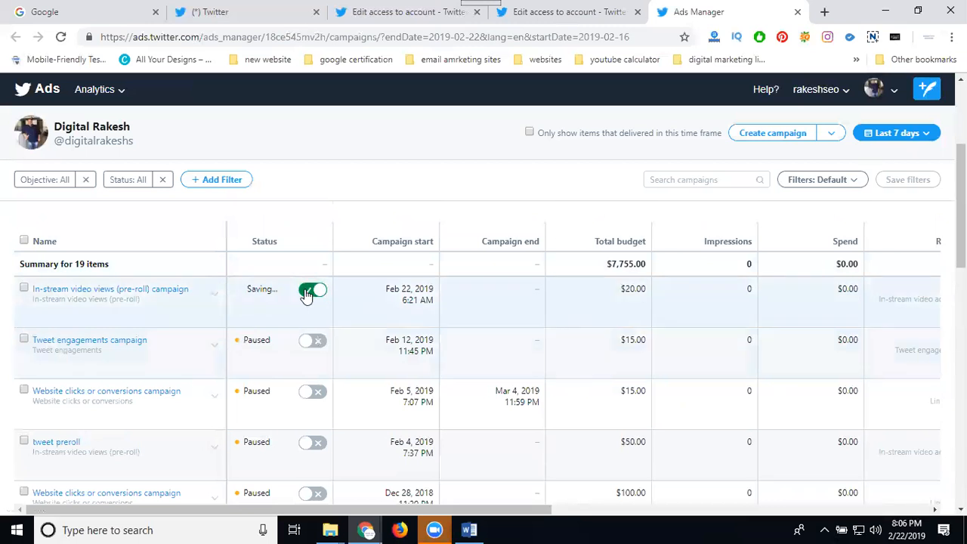